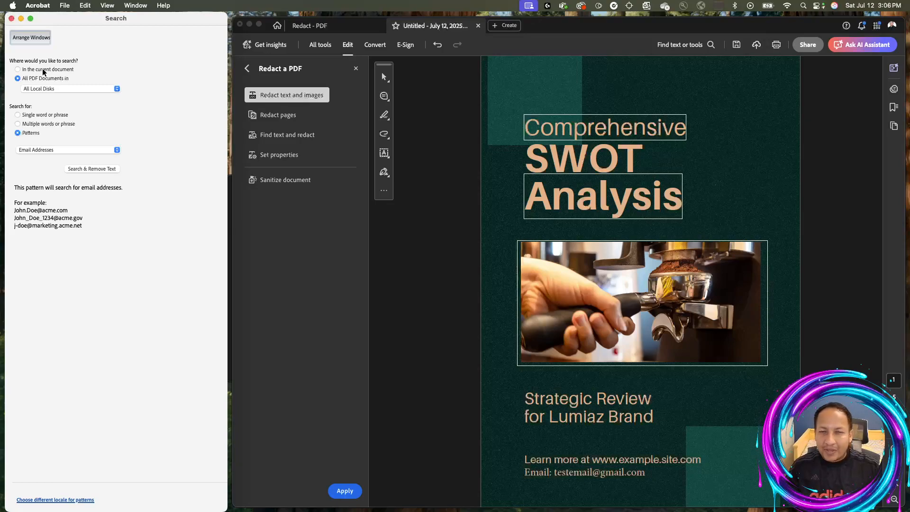
# - Search the current document for the single phrase "Chapter title" using Search & Remove Text
pyautogui.click(43, 71)
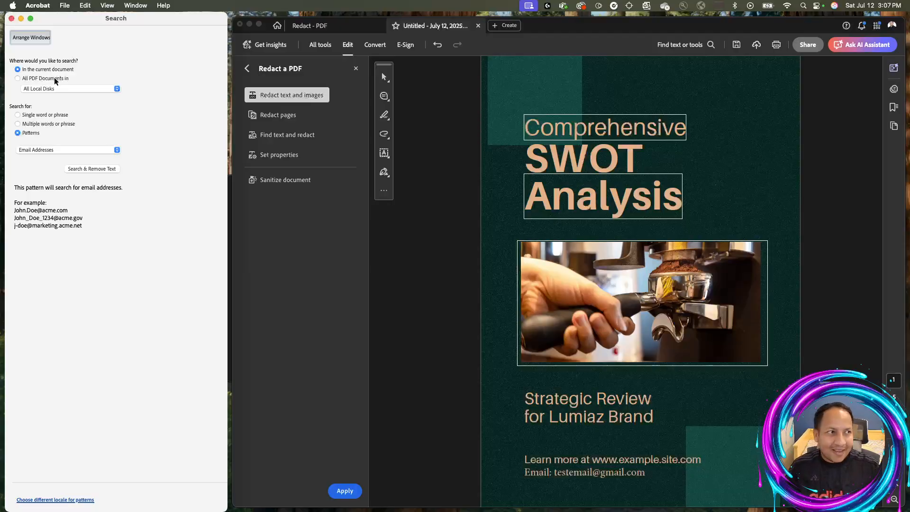
pyautogui.click(28, 115)
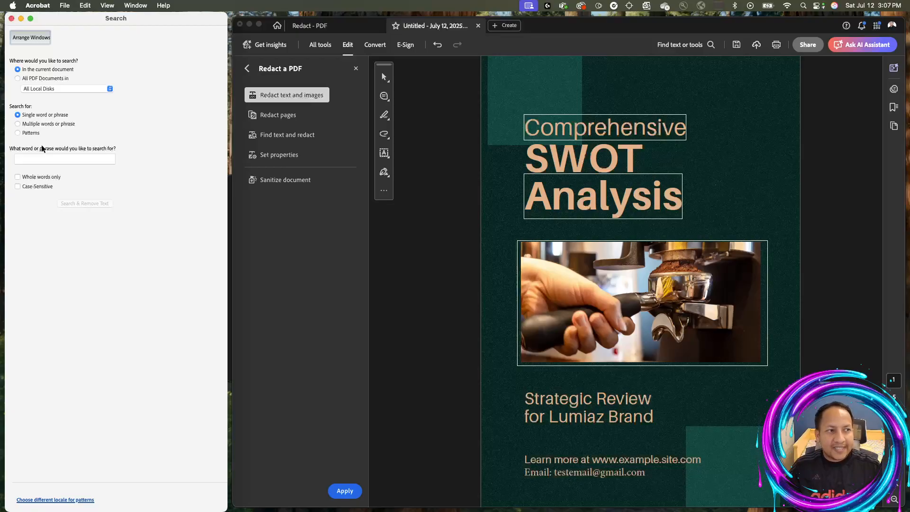
pyautogui.click(44, 158)
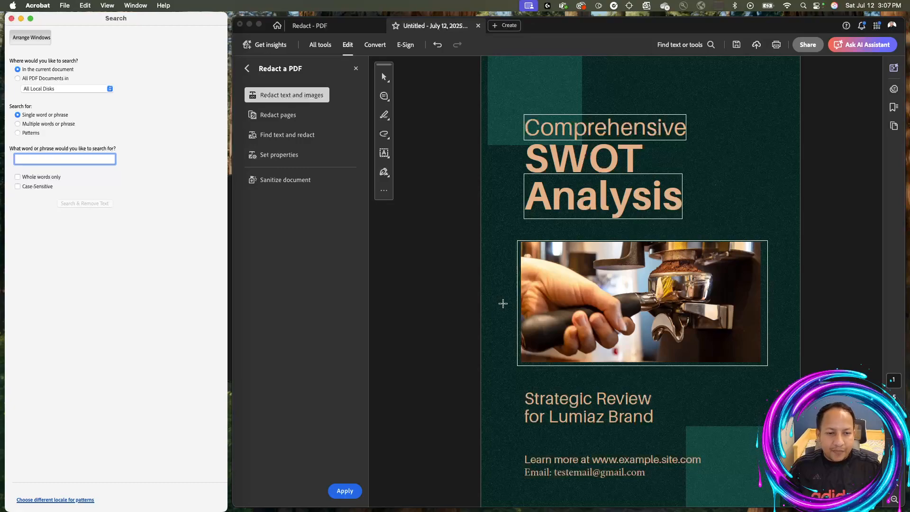
pyautogui.scroll(-2, 503, 304)
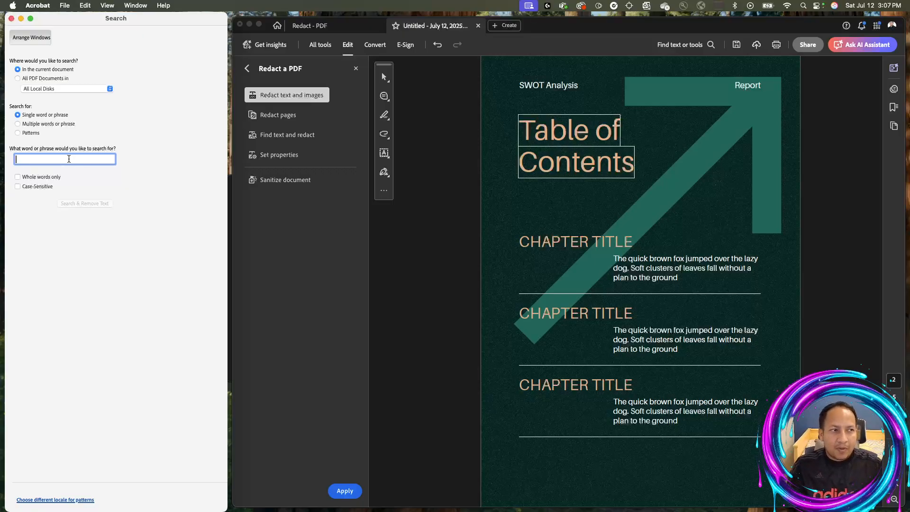
pyautogui.write('Chat')
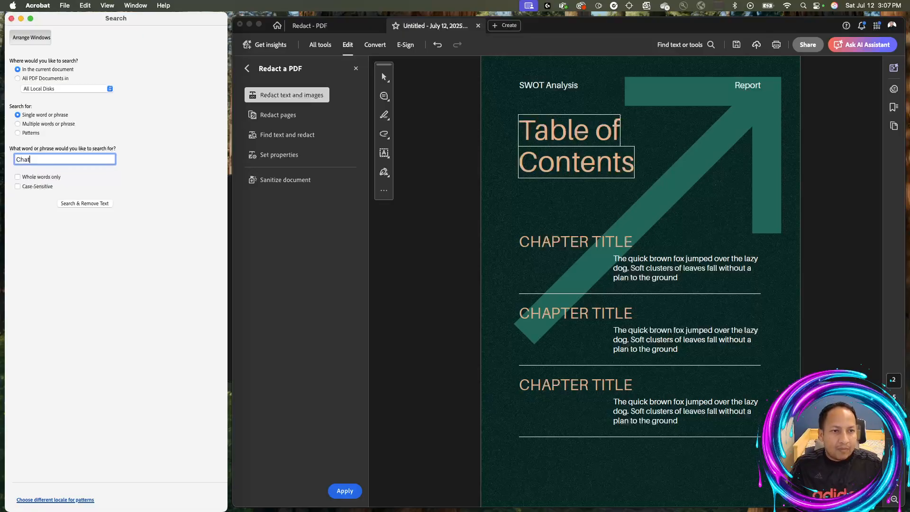
pyautogui.press('BackSpace')
pyautogui.write('pte')
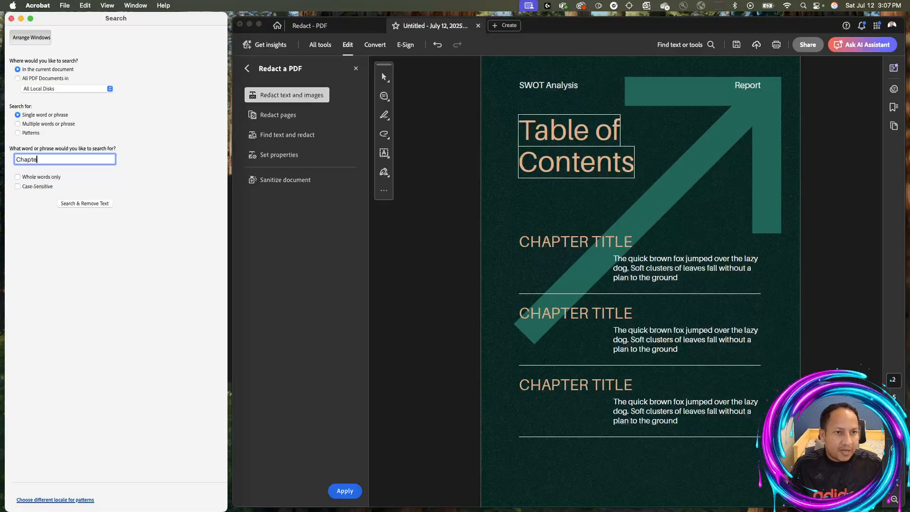
pyautogui.write('r title')
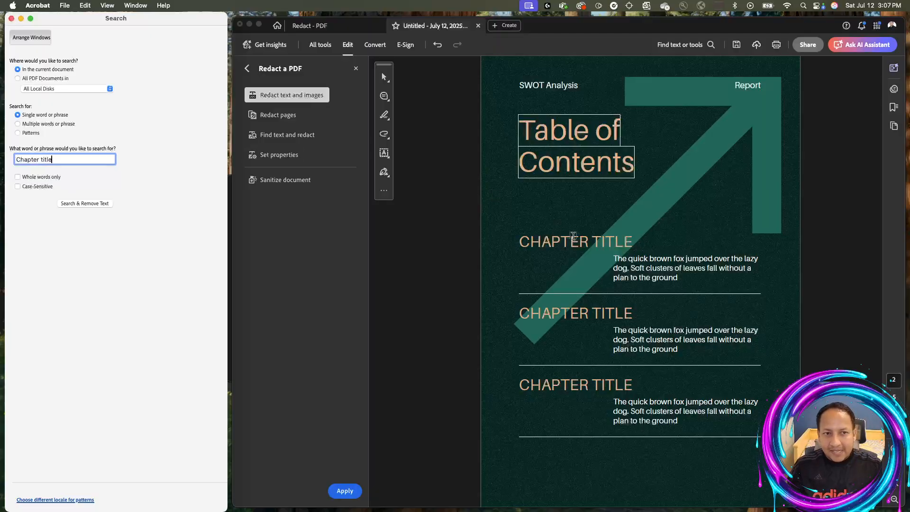
pyautogui.click(17, 187)
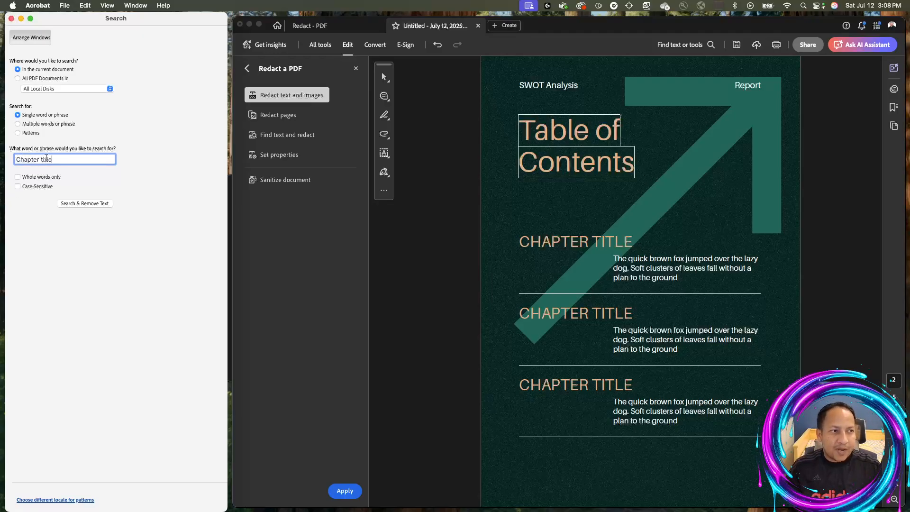
pyautogui.click(78, 202)
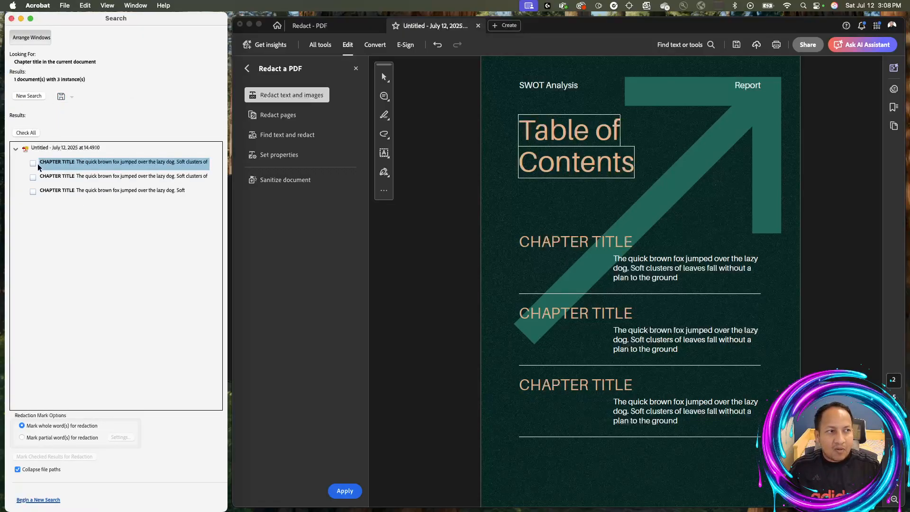
# - Review the "CHAPTER TITLE" matches on the contents page, select all of them and mark them for redaction
pyautogui.click(57, 190)
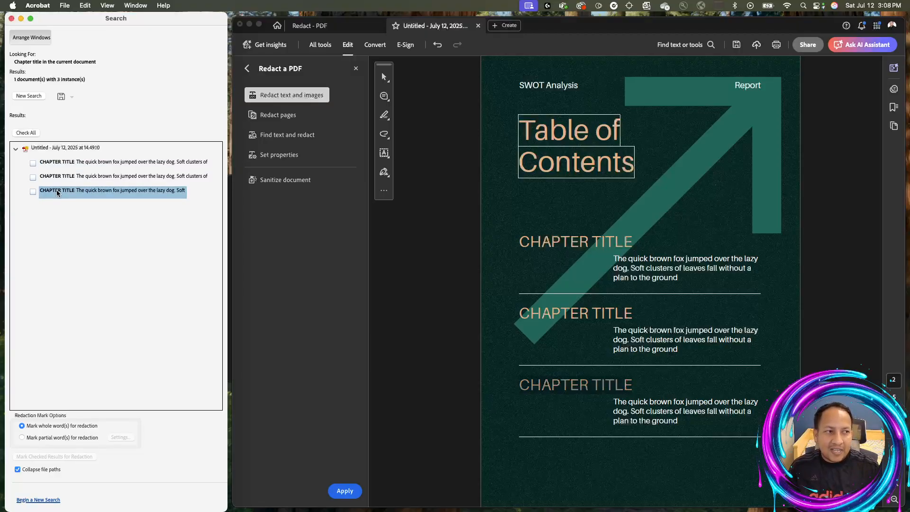
pyautogui.click(58, 179)
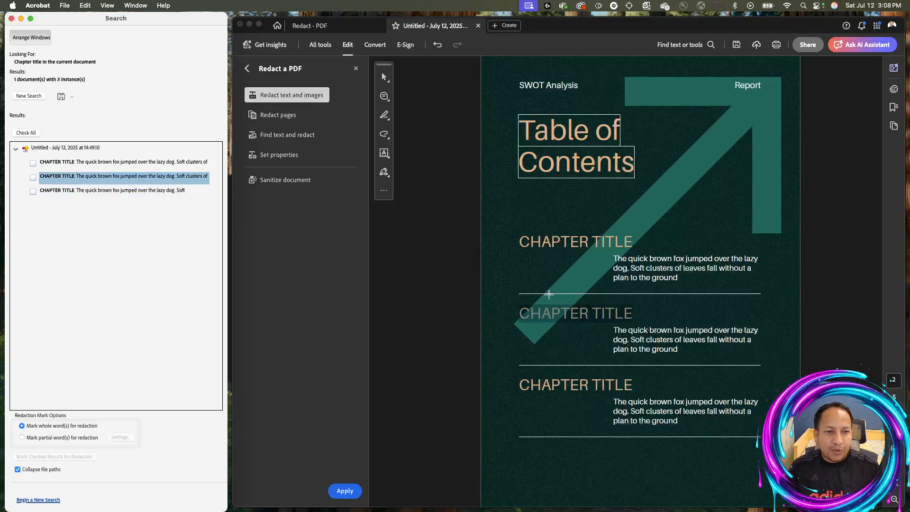
pyautogui.scroll(2, 549, 296)
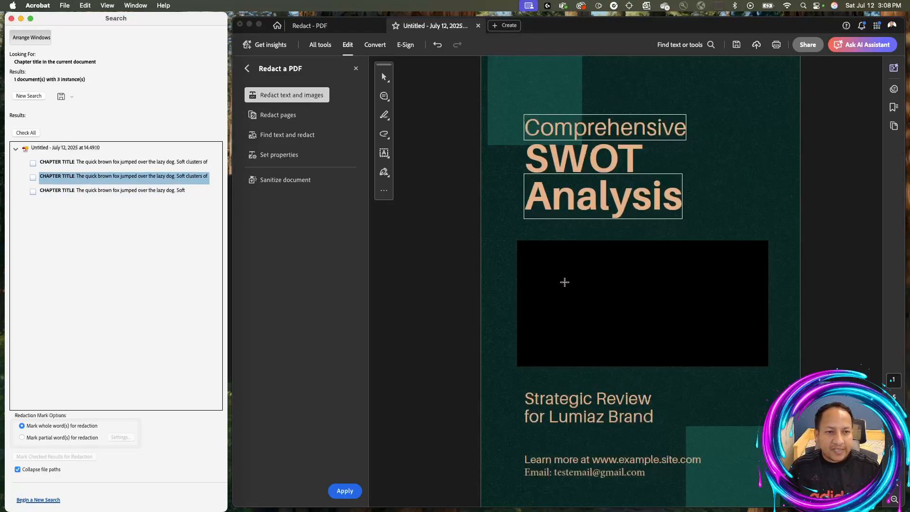
pyautogui.click(66, 165)
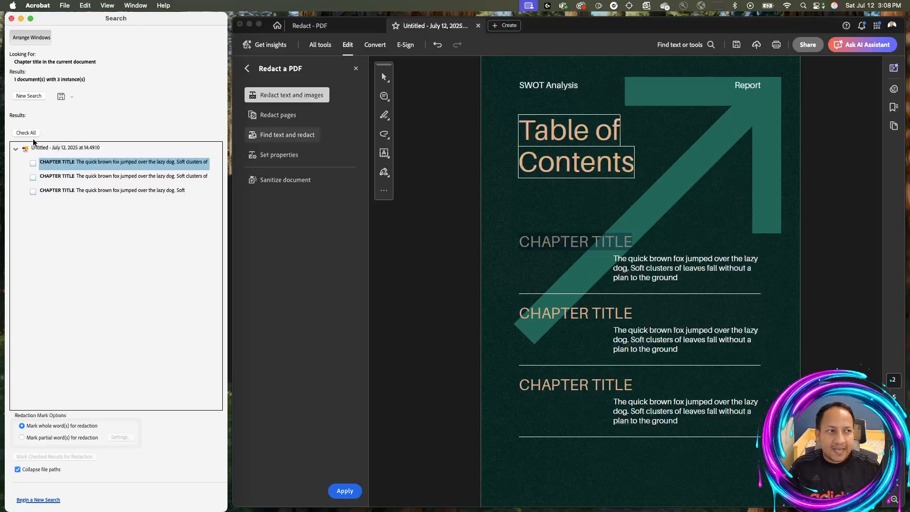
pyautogui.click(33, 163)
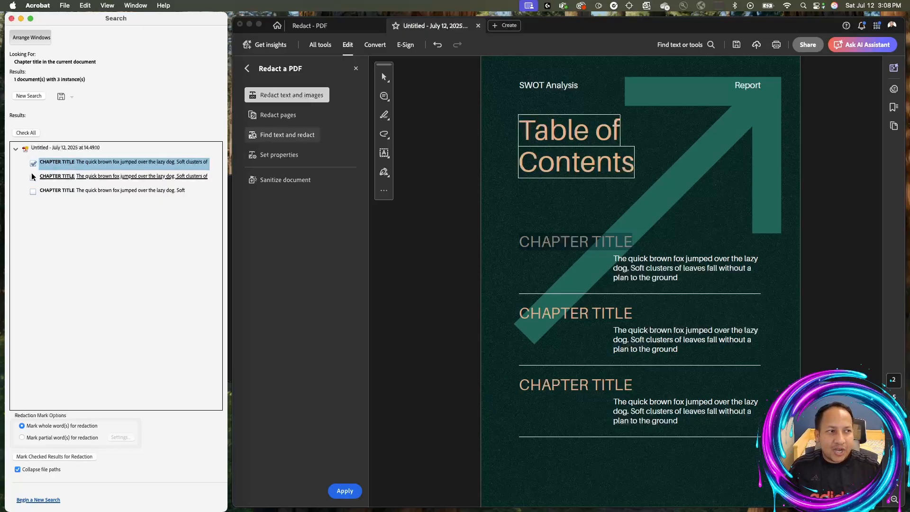
pyautogui.click(32, 177)
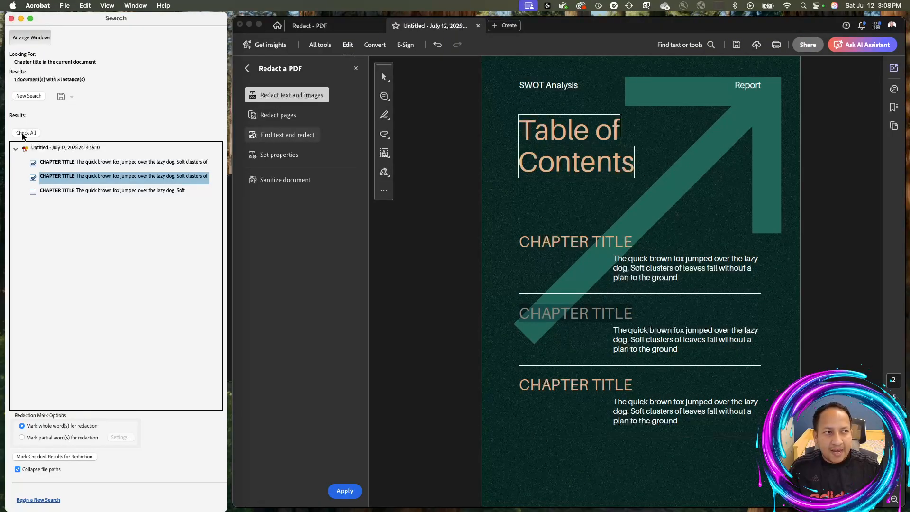
pyautogui.click(26, 133)
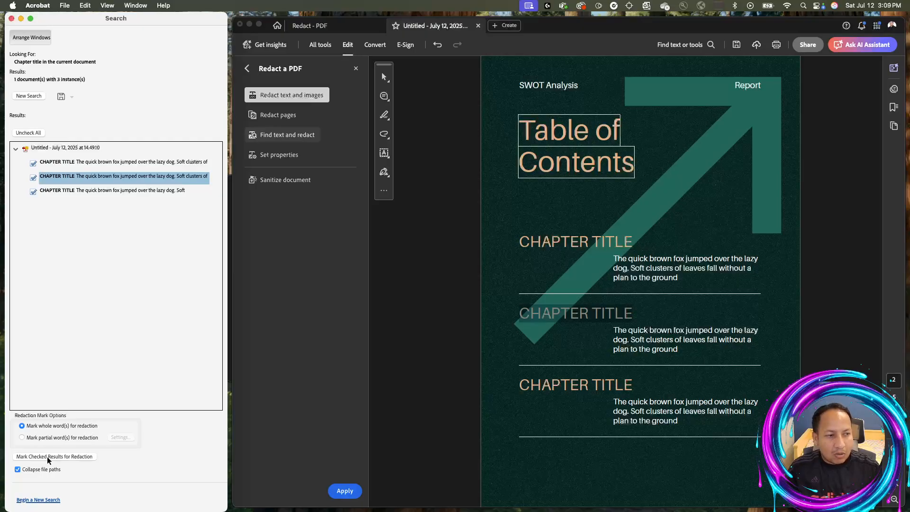
pyautogui.click(79, 456)
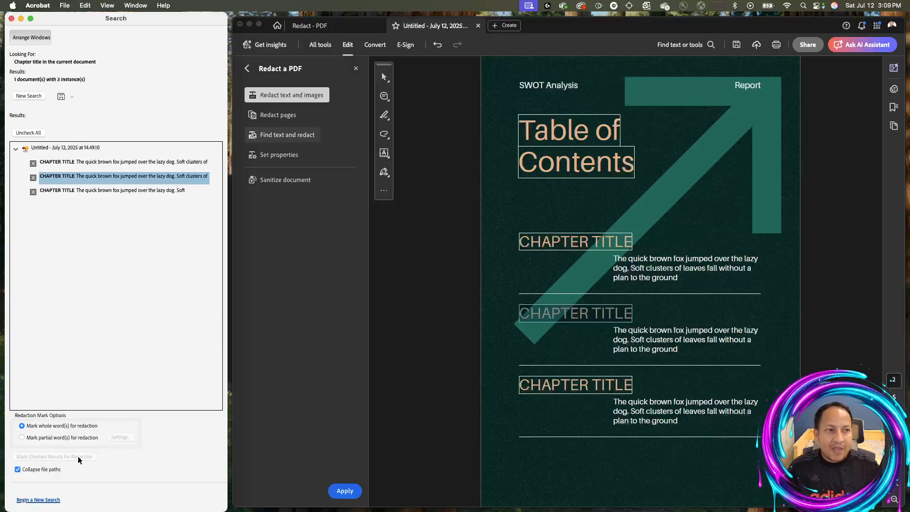
pyautogui.click(345, 492)
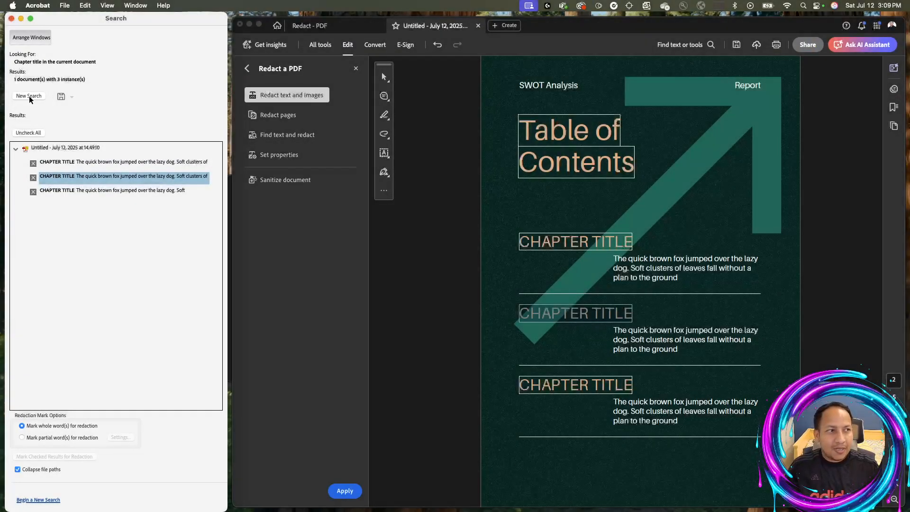
# - Run a new multiple-word search for Table, Contents, Brown and Over, and mark the matches for redaction
pyautogui.click(29, 96)
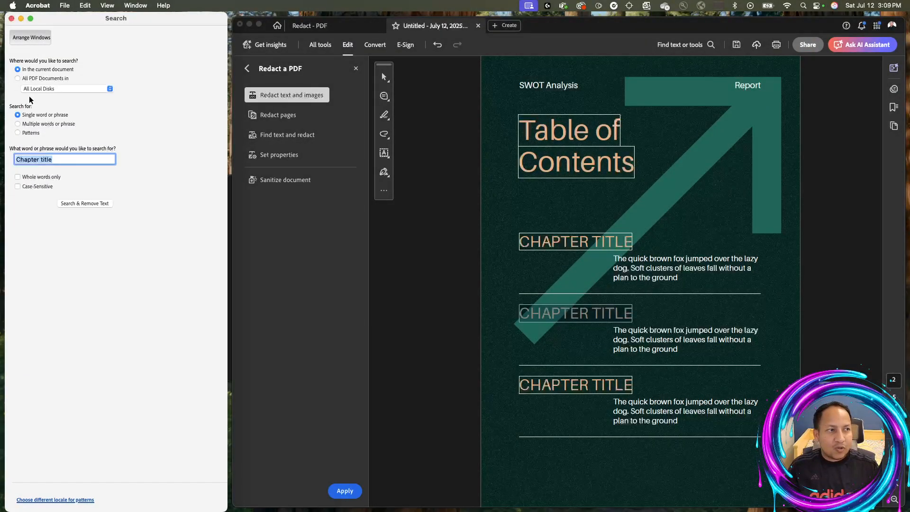
pyautogui.click(52, 123)
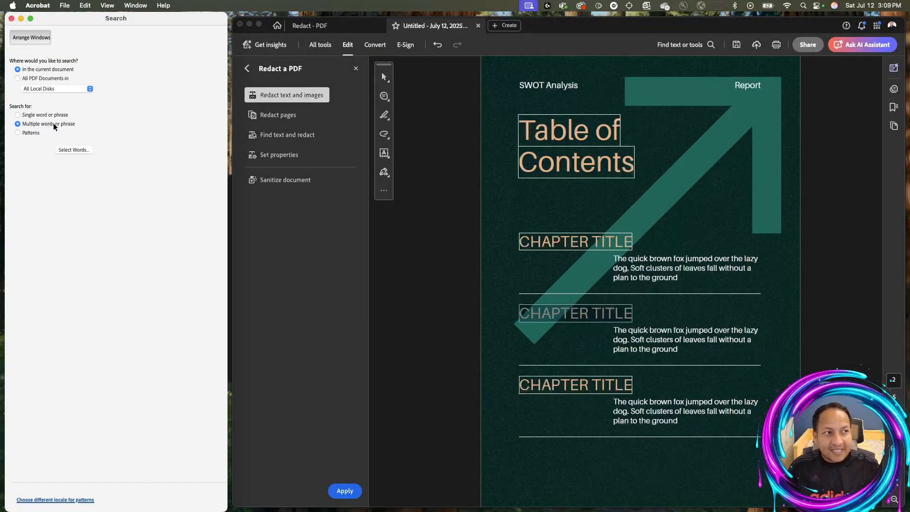
pyautogui.click(79, 149)
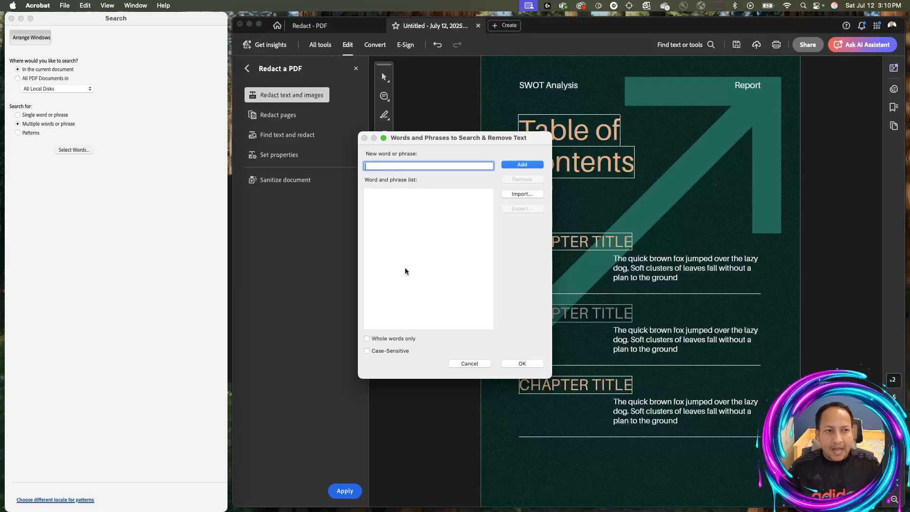
pyautogui.write('Table')
pyautogui.press('Return')
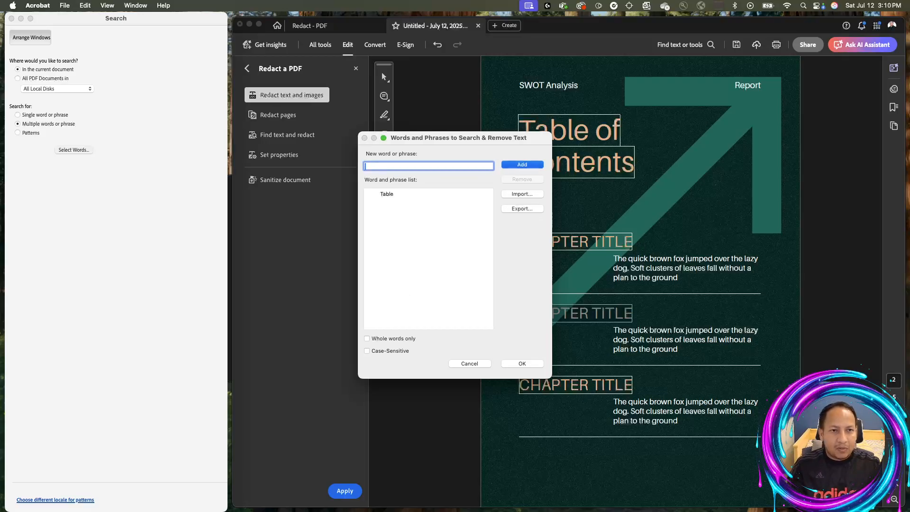
pyautogui.write('Contents')
pyautogui.press('Return')
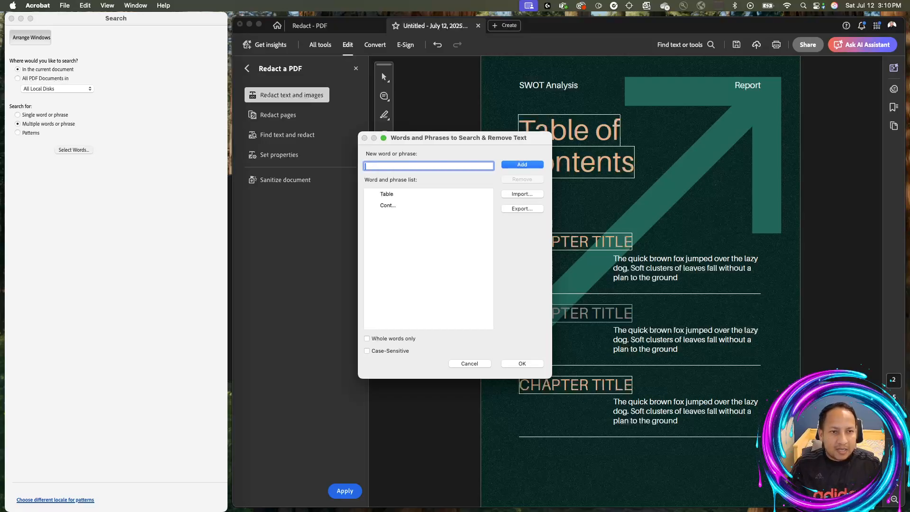
pyautogui.write('Brown')
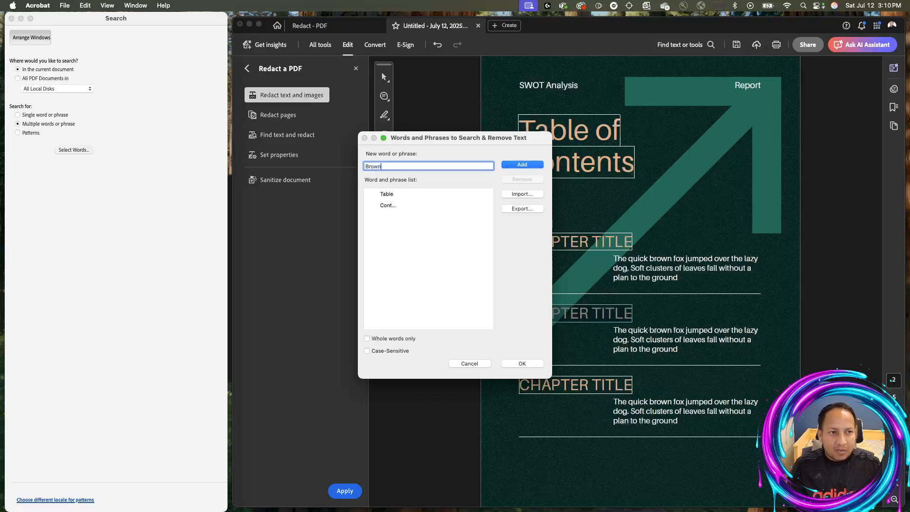
pyautogui.press('Return')
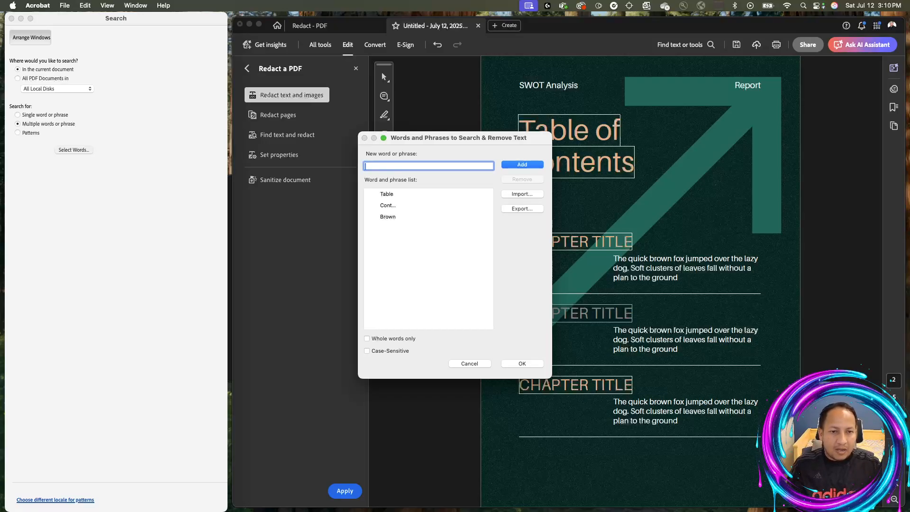
pyautogui.write('Over')
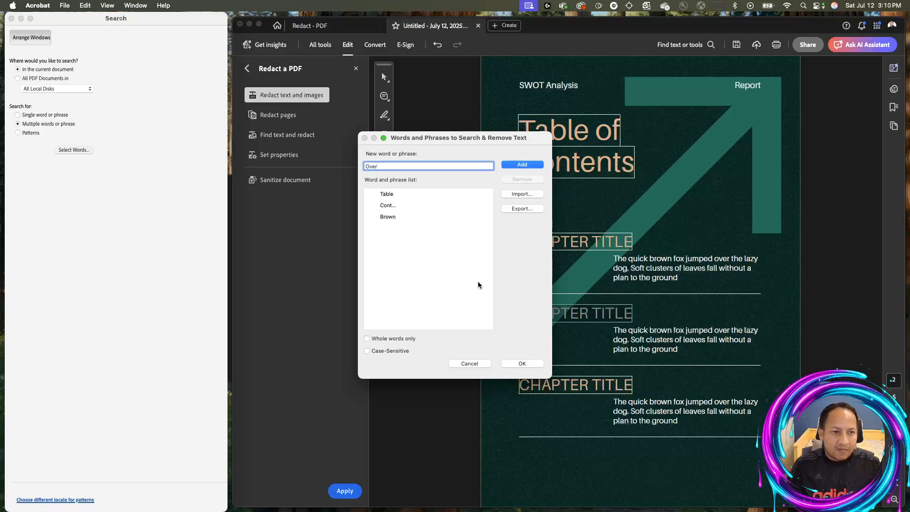
pyautogui.press('Return')
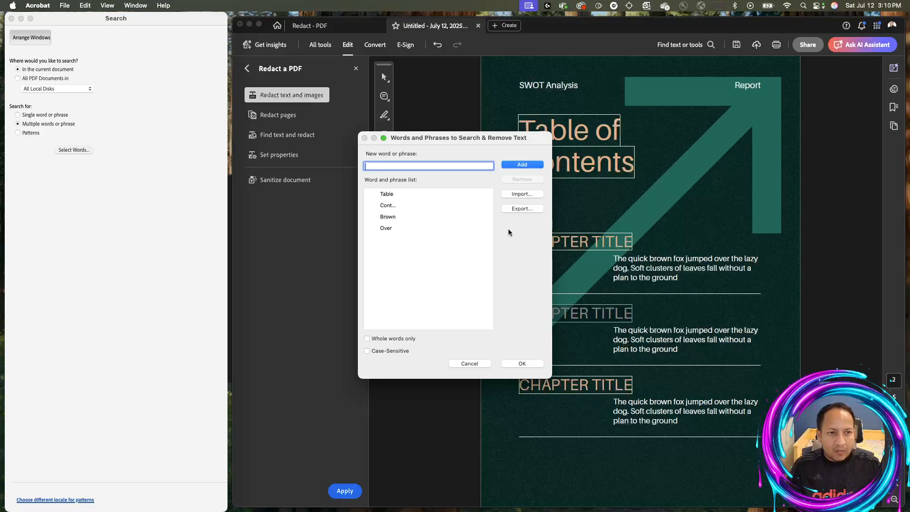
pyautogui.click(527, 362)
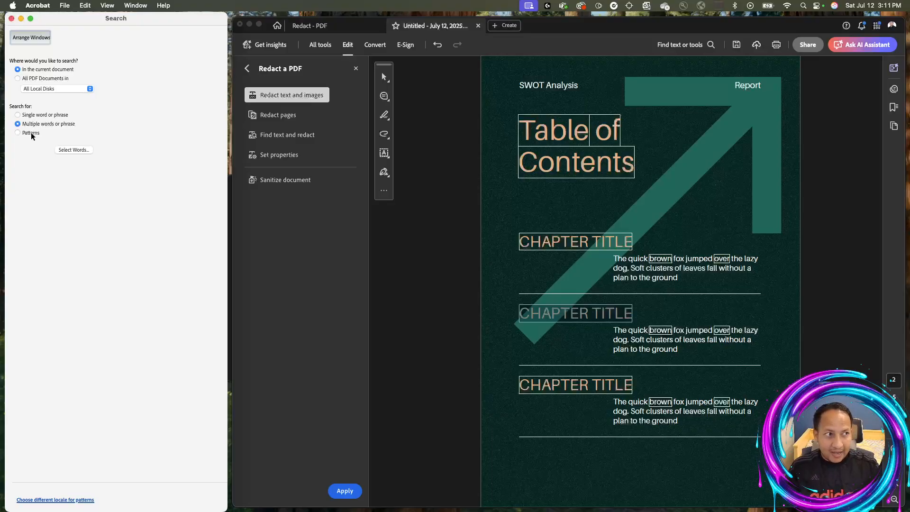
# - Switch the search to patterns and choose Phone Numbers as the pattern
pyautogui.click(18, 132)
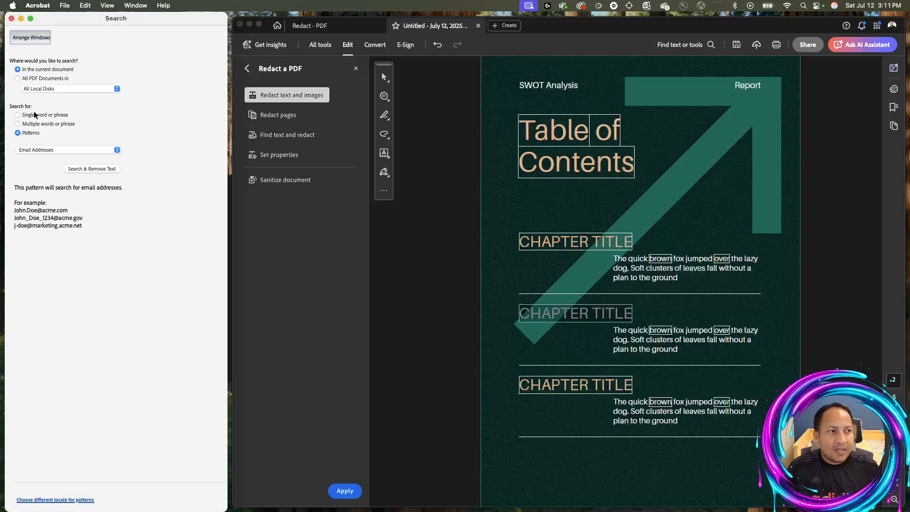
pyautogui.click(35, 115)
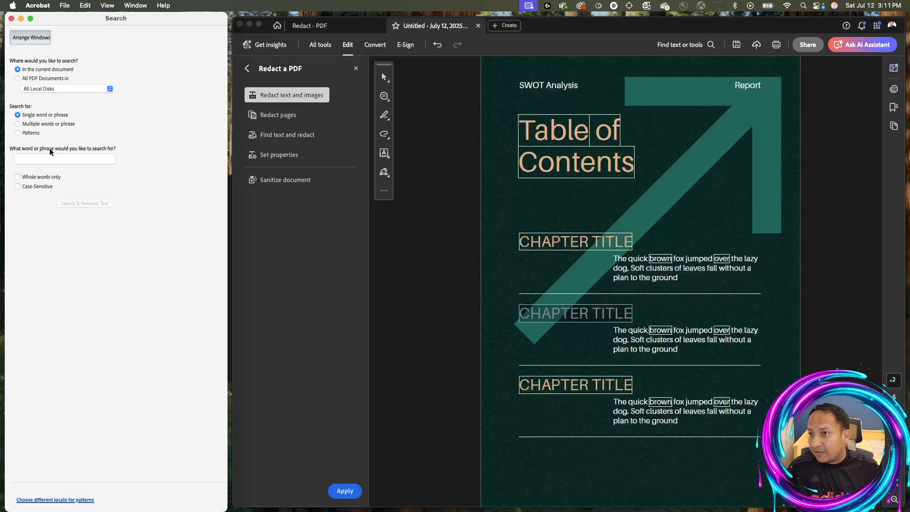
pyautogui.click(22, 134)
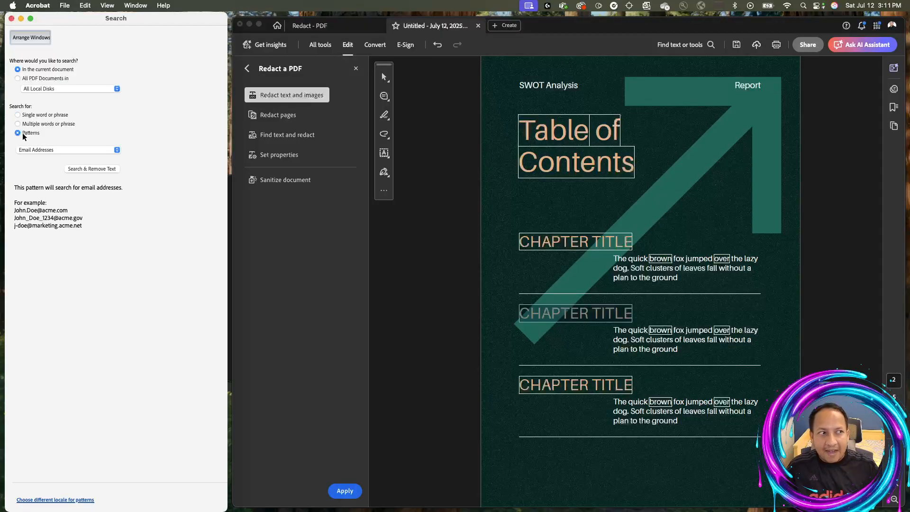
pyautogui.click(48, 151)
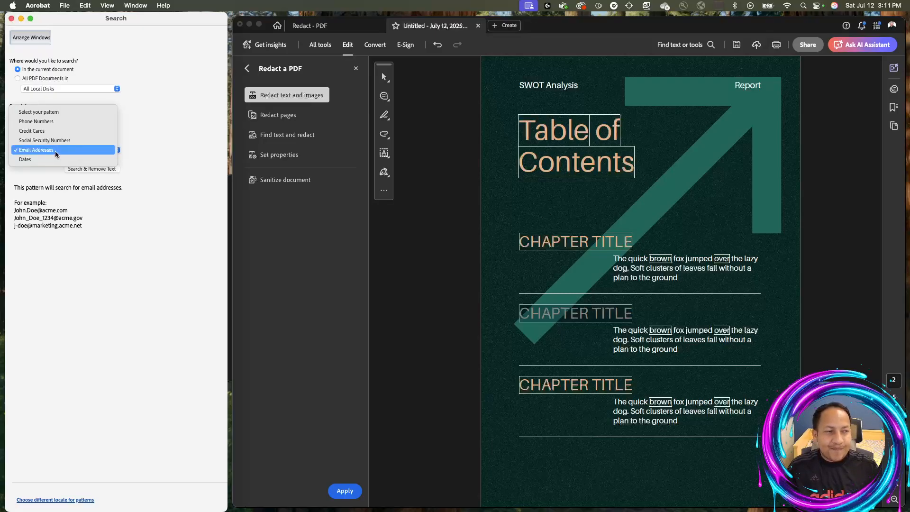
pyautogui.click(129, 134)
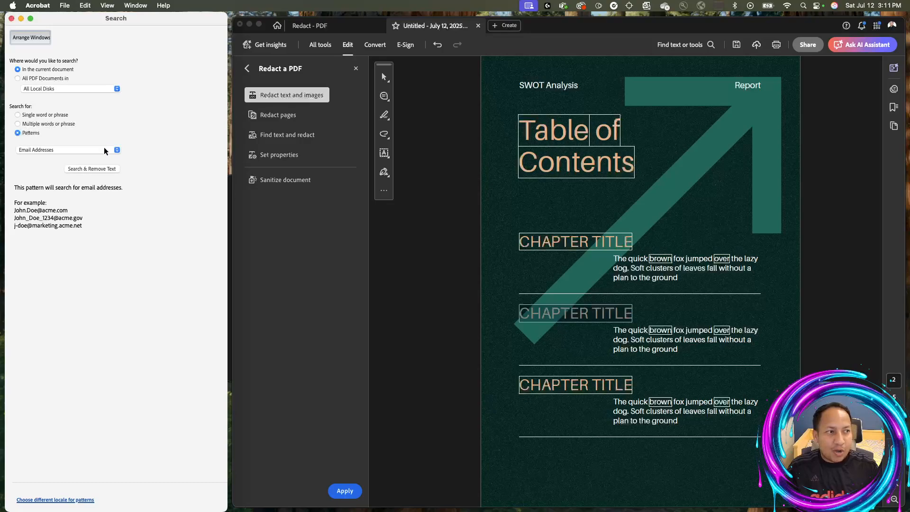
pyautogui.click(105, 149)
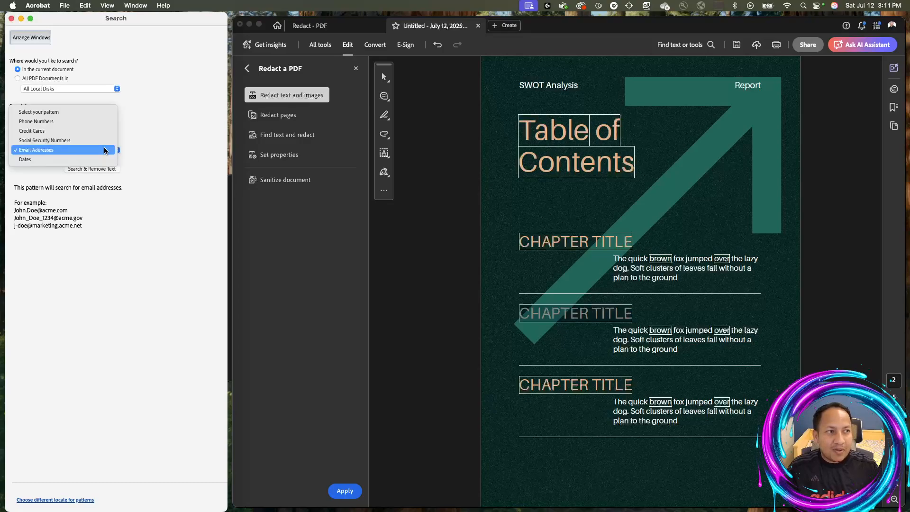
pyautogui.click(86, 117)
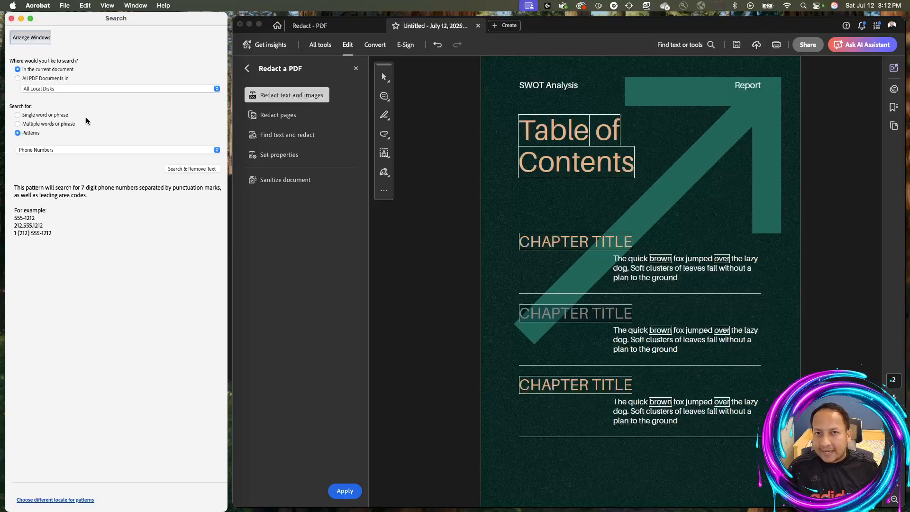
# - Keep Phone Numbers as the pattern and run Search & Remove Text on the current document
pyautogui.click(96, 151)
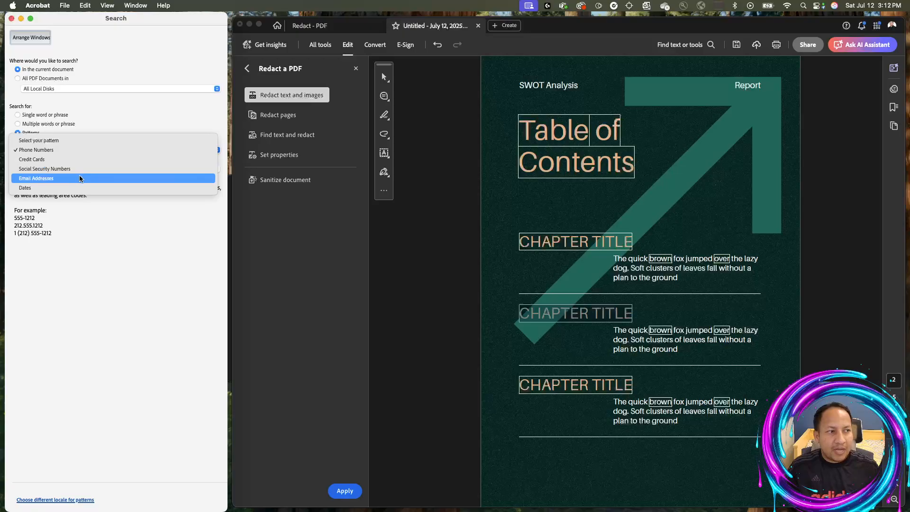
pyautogui.click(89, 150)
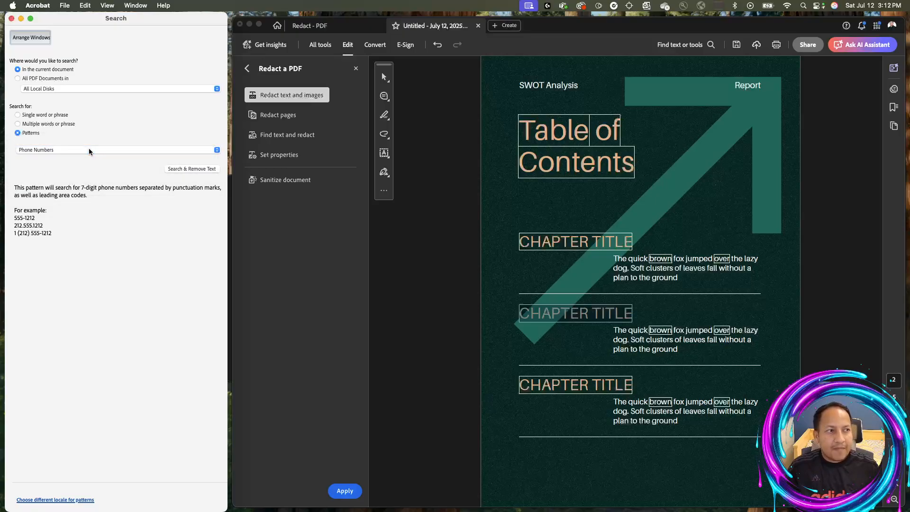
pyautogui.click(177, 169)
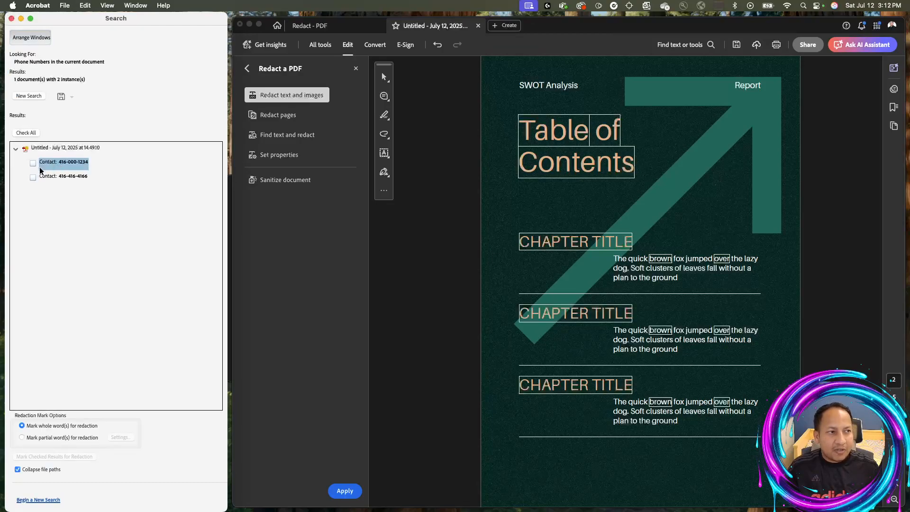
# - Examine each phone number match where it occurs in the document, zooming in on the one under Key Findings and Future Strategies
pyautogui.click(74, 166)
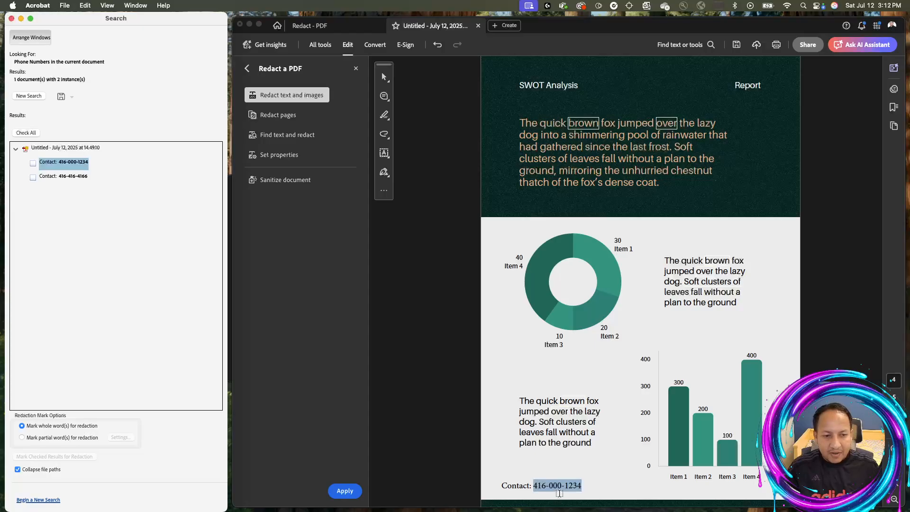
pyautogui.click(73, 176)
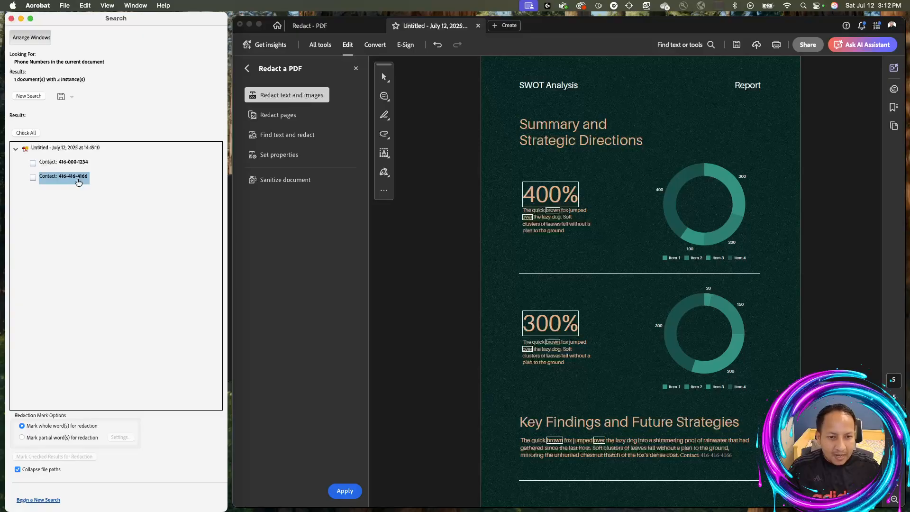
pyautogui.click(718, 447)
pyautogui.scroll(5, 715, 448)
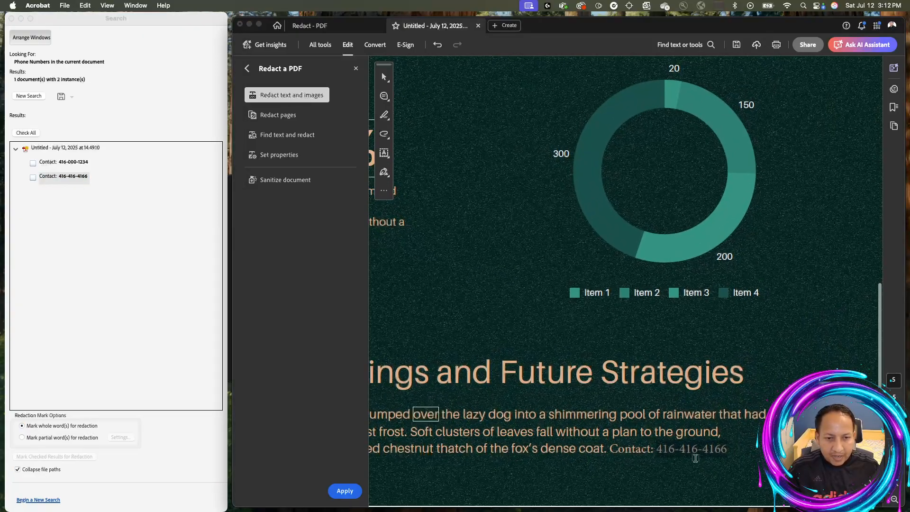
pyautogui.click(117, 198)
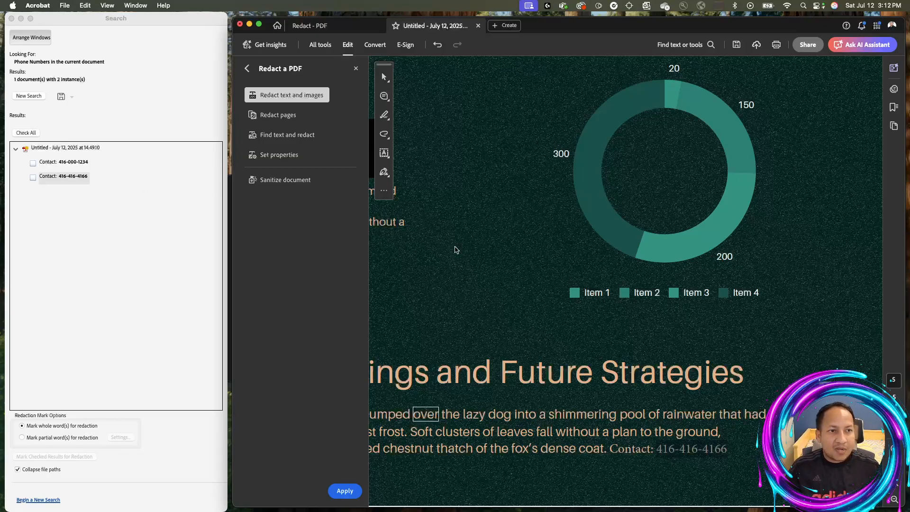
pyautogui.scroll(-4, 454, 246)
pyautogui.scroll(8, 455, 246)
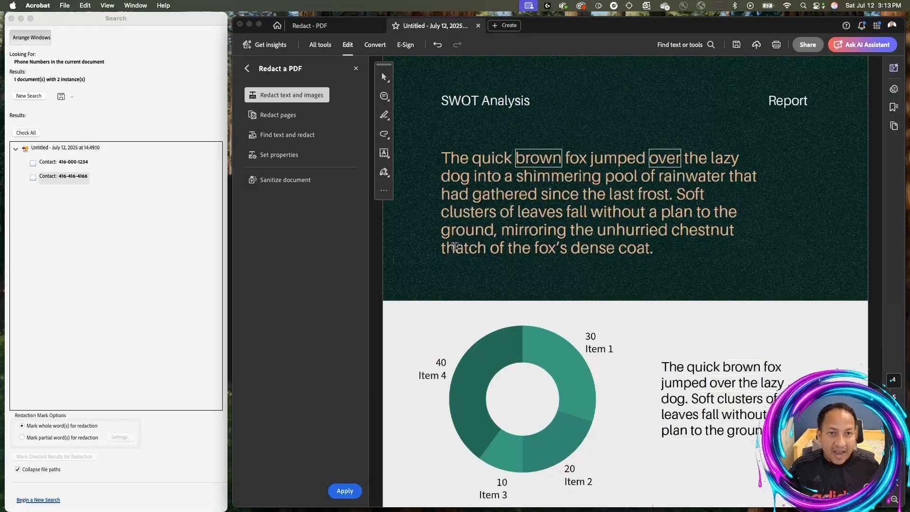
pyautogui.scroll(3, 454, 246)
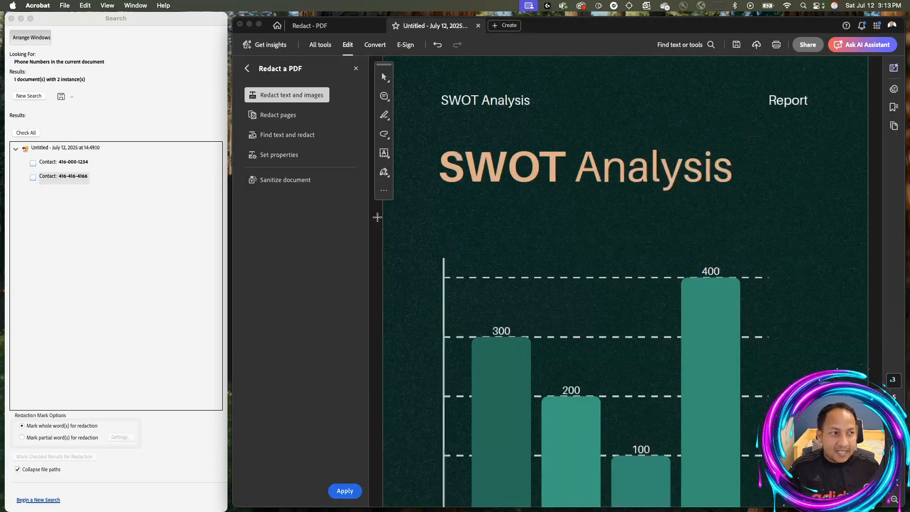
# - Select all phone number matches, mark them for redaction and check the first match on its page
pyautogui.click(26, 134)
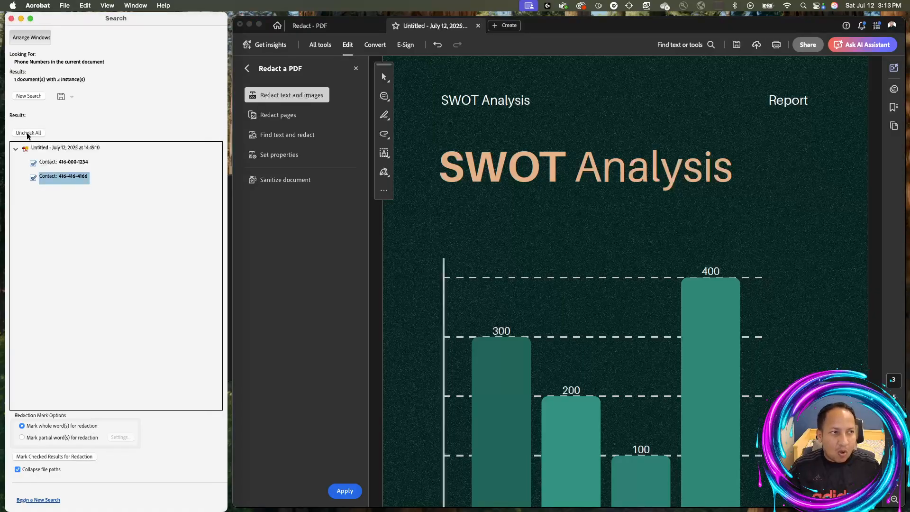
pyautogui.click(62, 457)
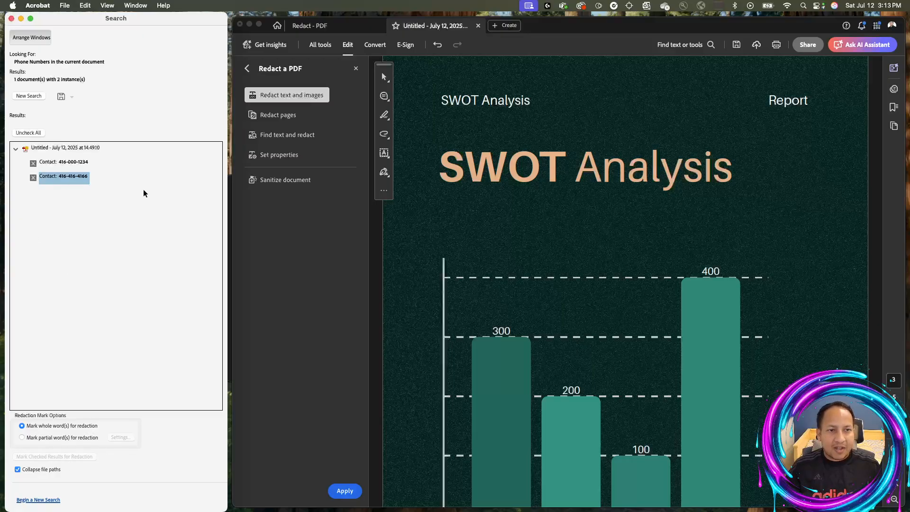
pyautogui.scroll(-5, 678, 261)
pyautogui.scroll(-1, 678, 261)
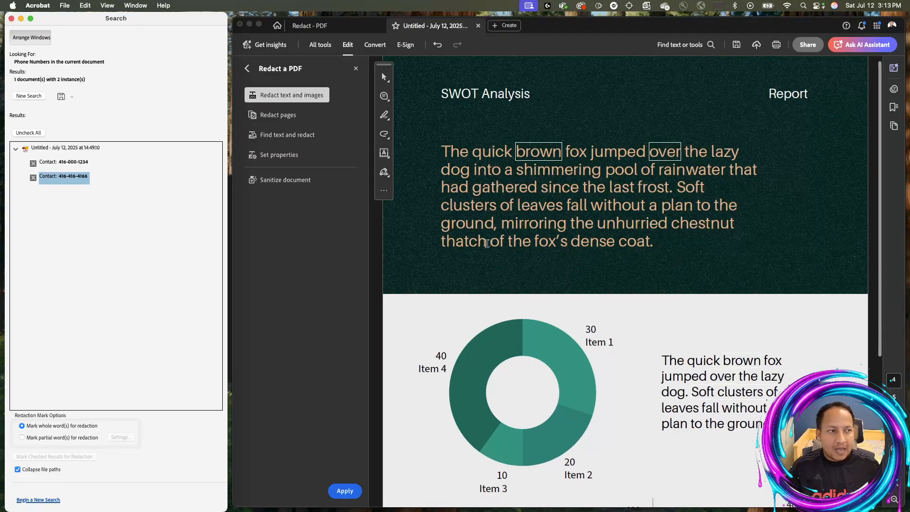
pyautogui.click(83, 163)
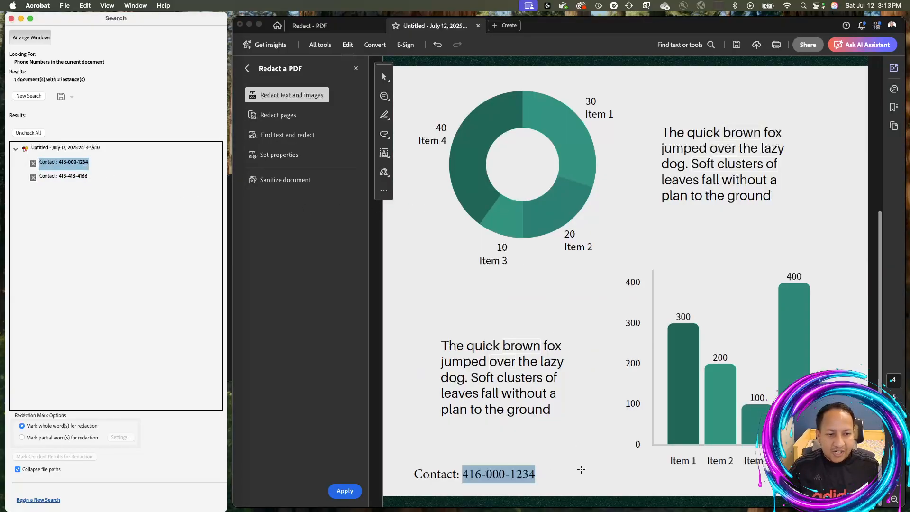
# - Run a new pattern search for Email Addresses in the current document
pyautogui.click(28, 95)
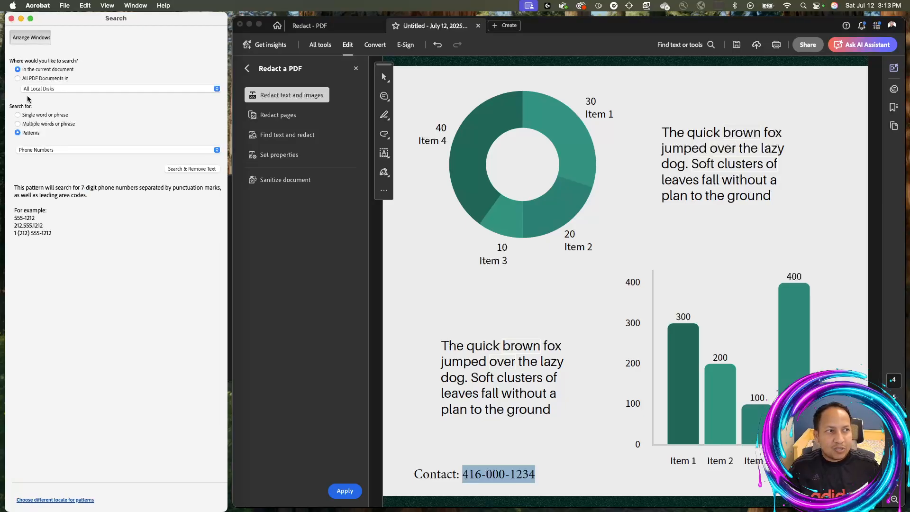
pyautogui.click(61, 148)
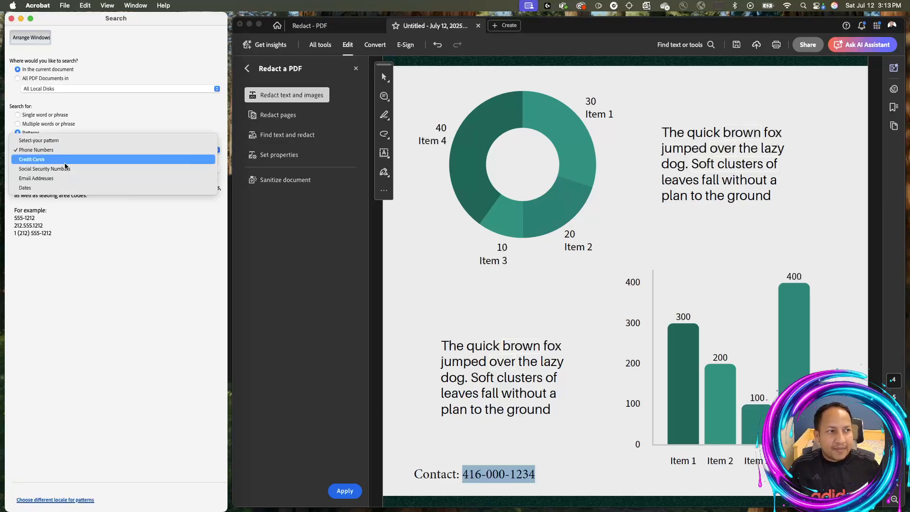
pyautogui.click(67, 177)
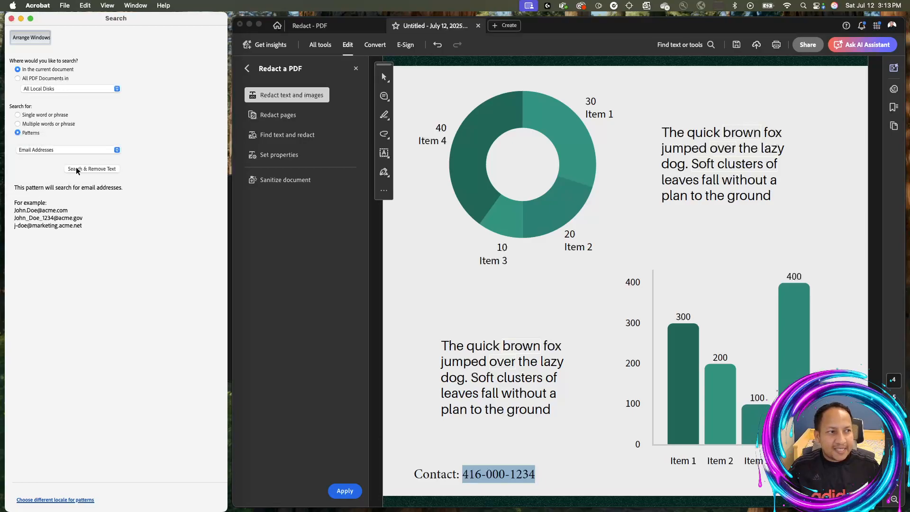
pyautogui.click(79, 169)
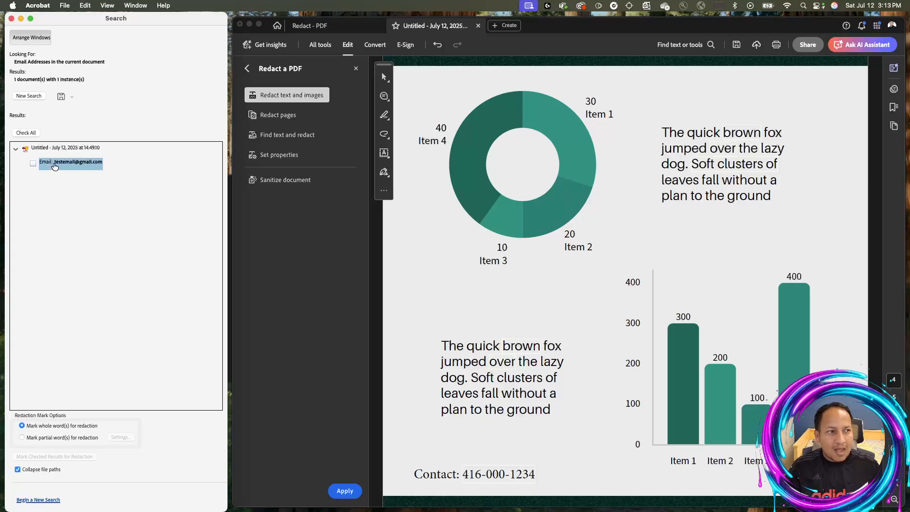
# - Locate the email match on the cover page, mark it for redaction and close the Search window
pyautogui.click(54, 164)
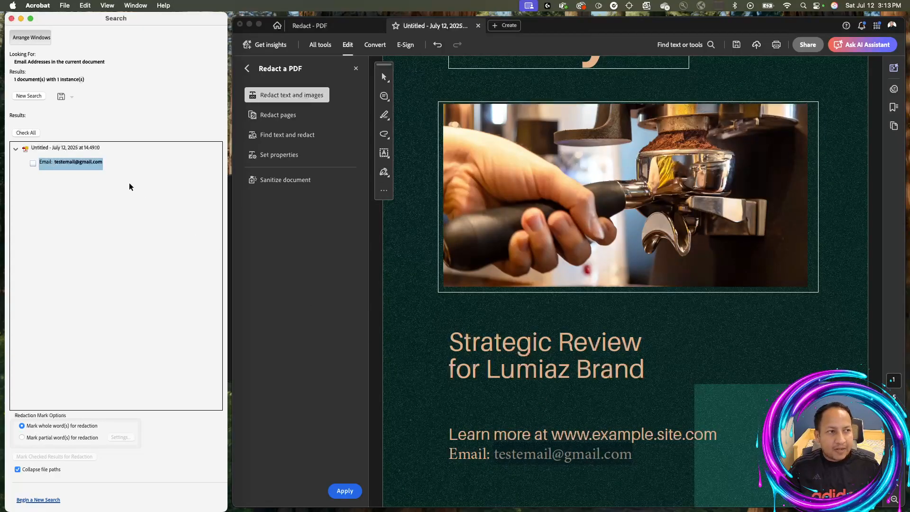
pyautogui.click(33, 163)
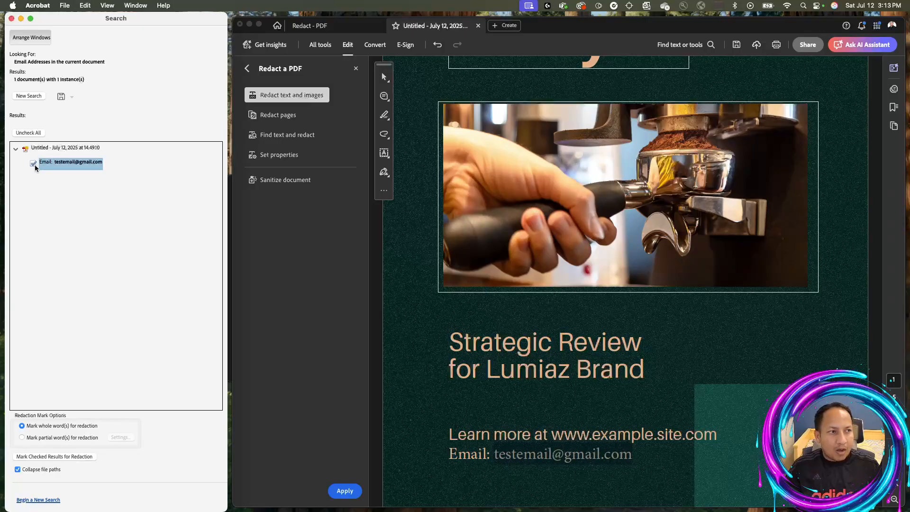
pyautogui.click(72, 456)
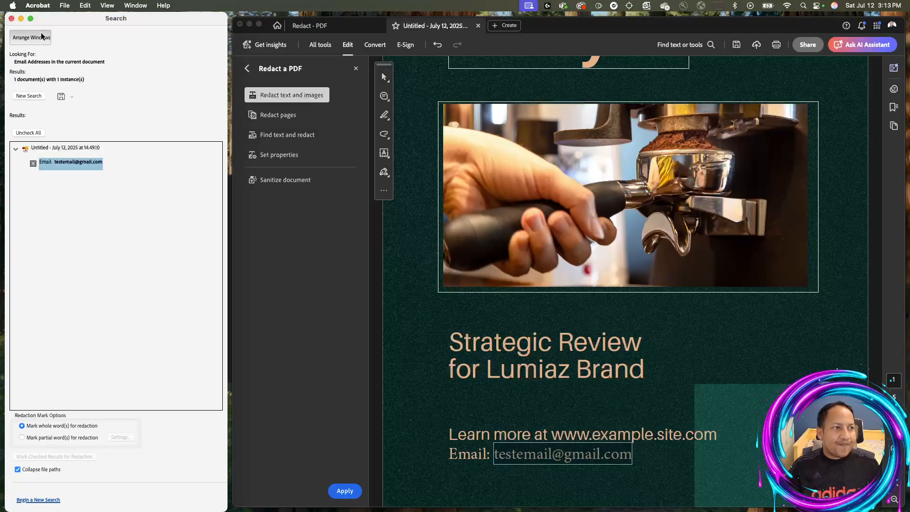
pyautogui.click(29, 96)
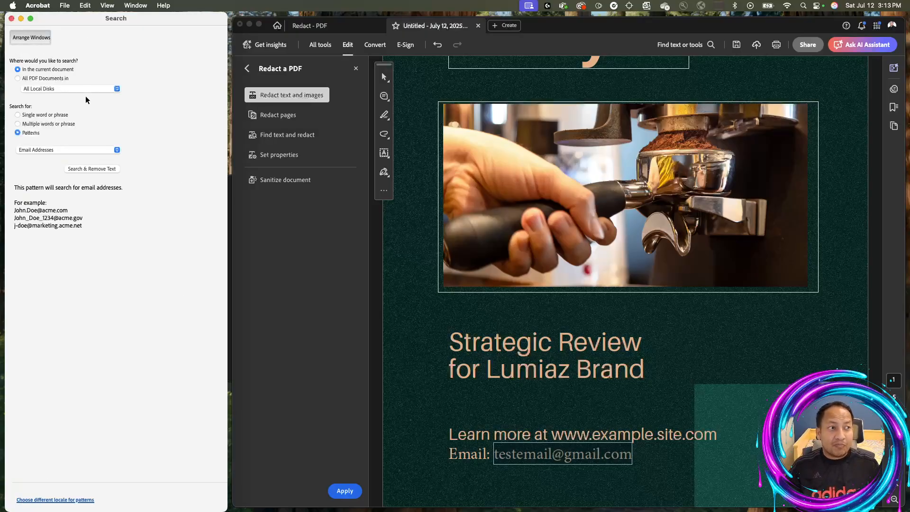
pyautogui.click(11, 19)
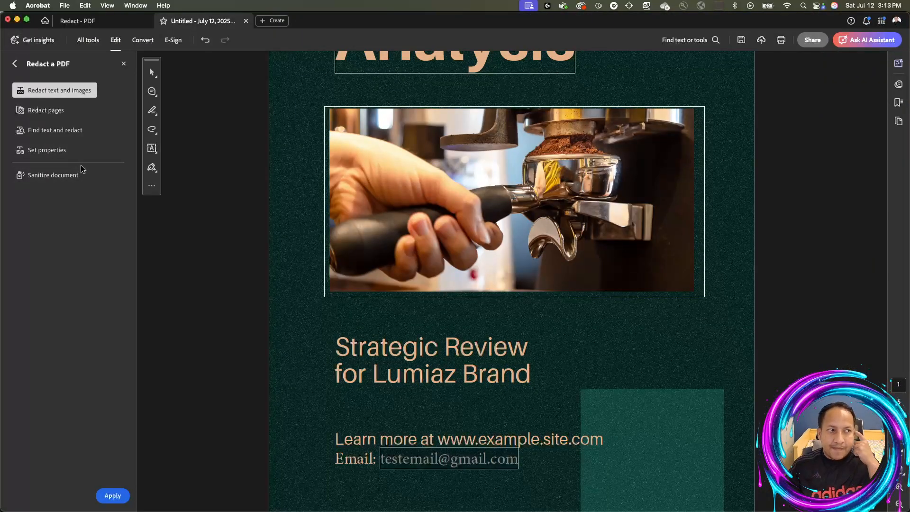
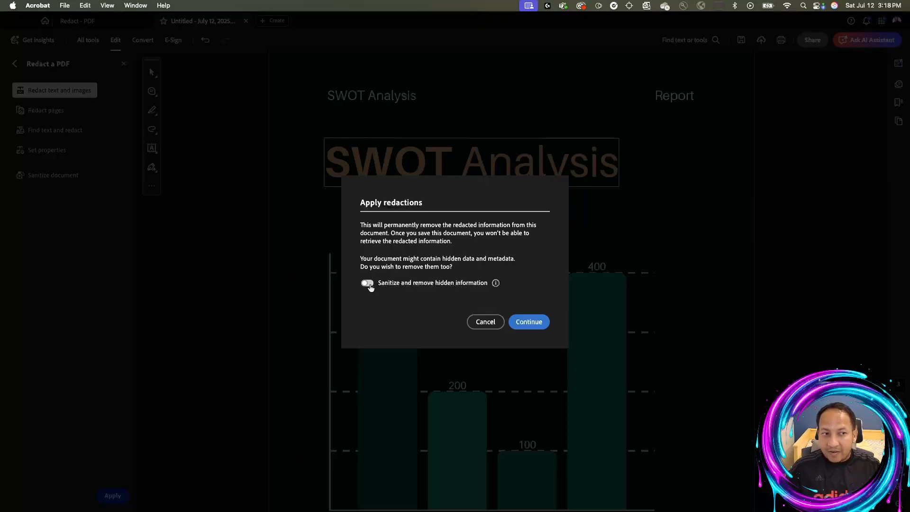
# - Examine what the Sanitize and remove hidden information option removes, and leave the option turned off
pyautogui.click(369, 286)
pyautogui.click(368, 285)
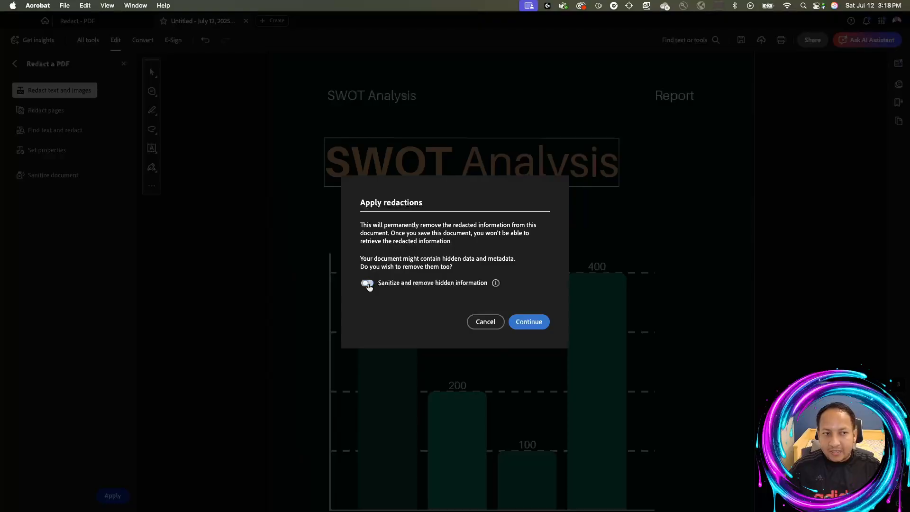
pyautogui.click(369, 285)
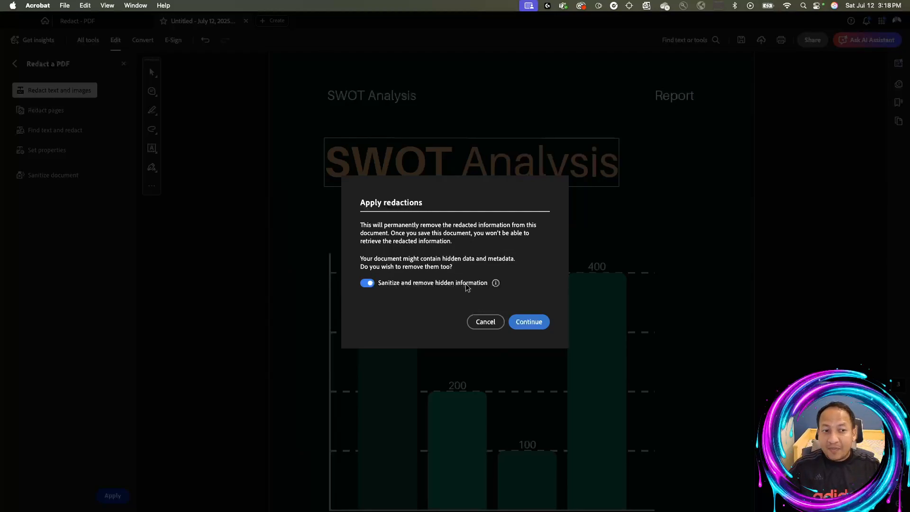
pyautogui.moveTo(496, 284)
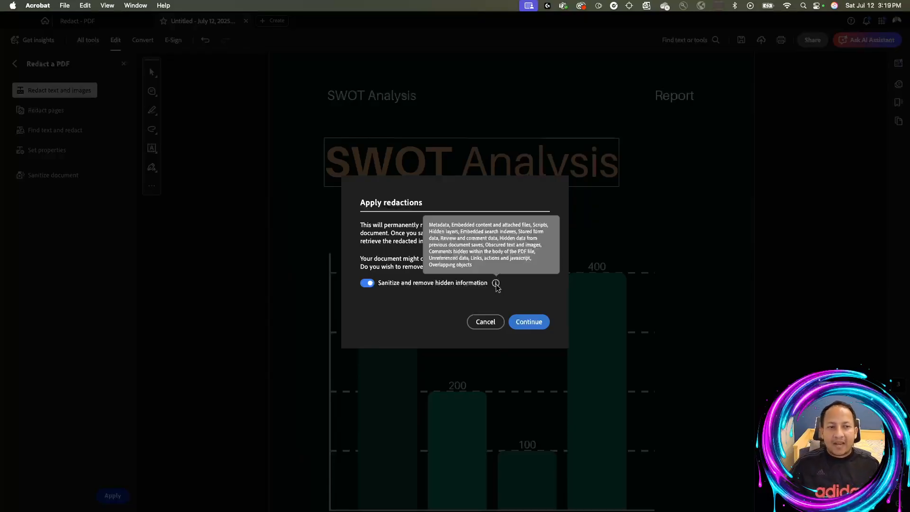
pyautogui.click(367, 283)
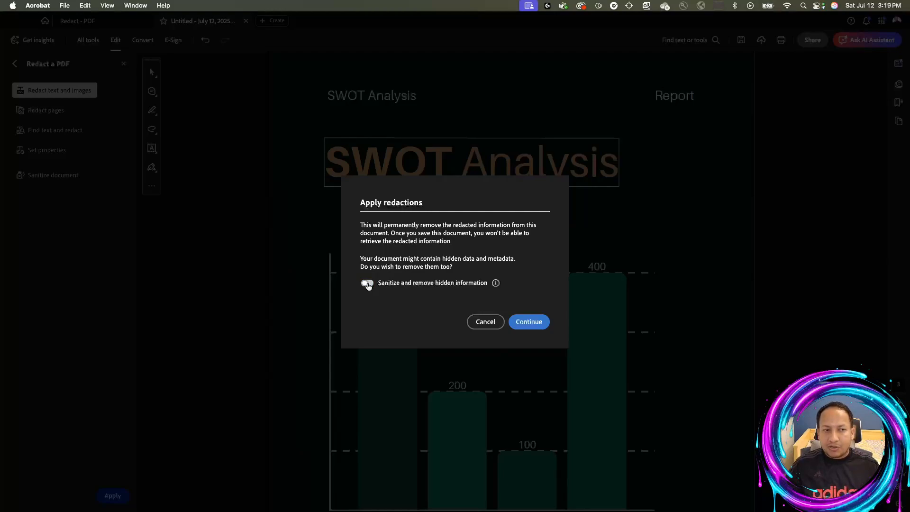
# - Apply the redactions without sanitizing and save the PDF as Report 1_Redacted.pdf in the Redact PDF folder
pyautogui.click(541, 322)
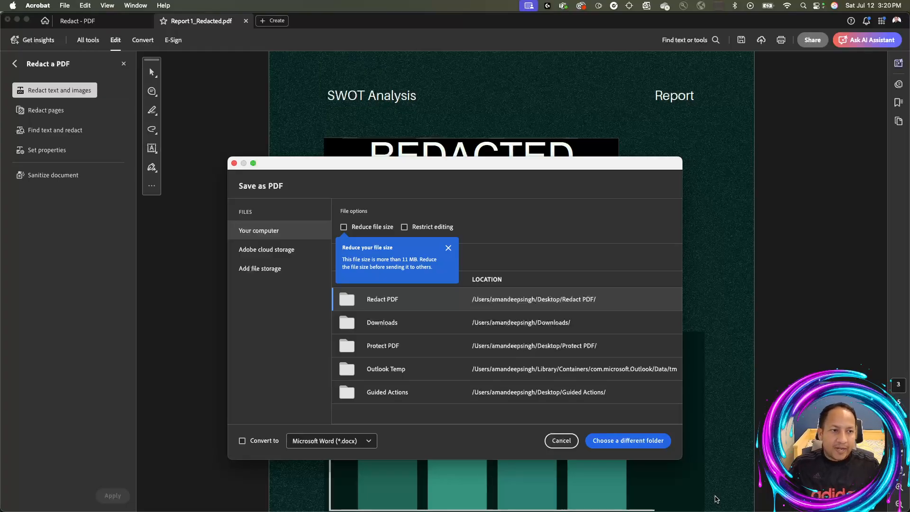
pyautogui.click(381, 306)
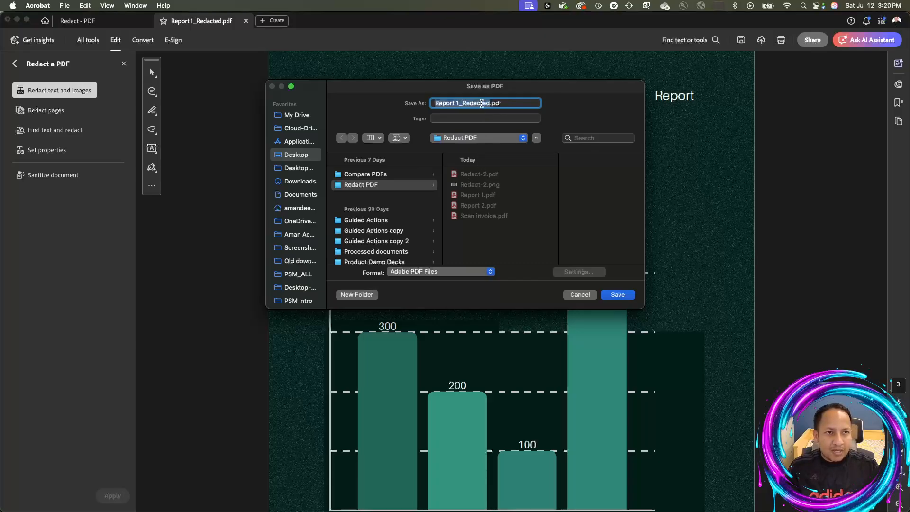
pyautogui.click(618, 294)
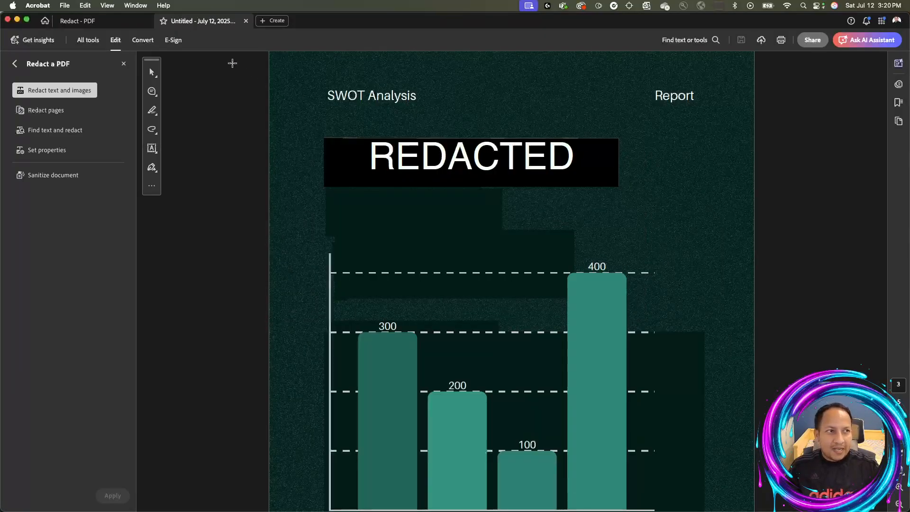
# - Switch to Finder, sort the Redact PDF folder by Date Modified, and open Report 1_Redacted.pdf to inspect its redacted pages
pyautogui.scroll(-1, 467, 183)
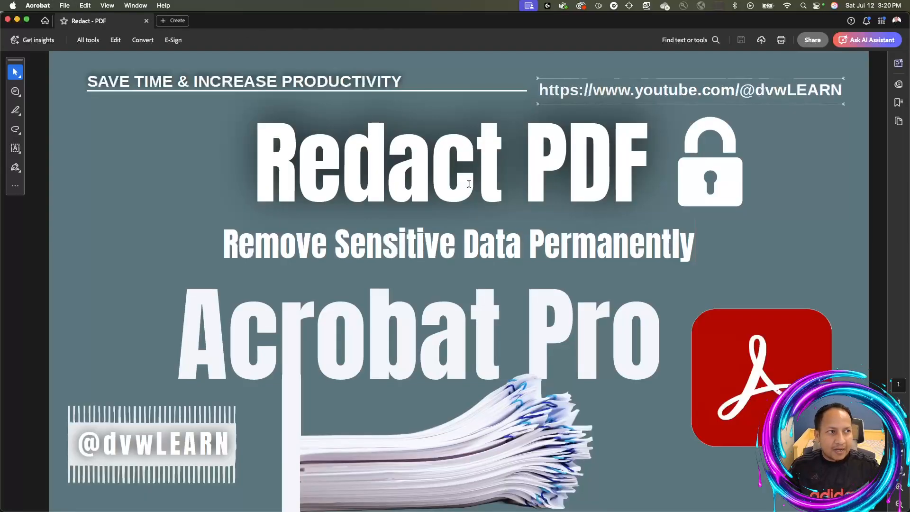
pyautogui.press('super+Tab')
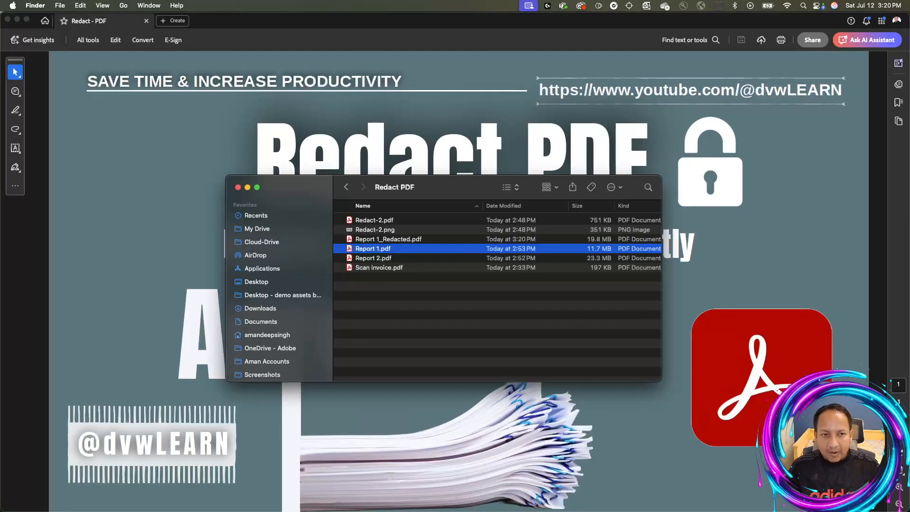
pyautogui.click(528, 210)
pyautogui.click(415, 221)
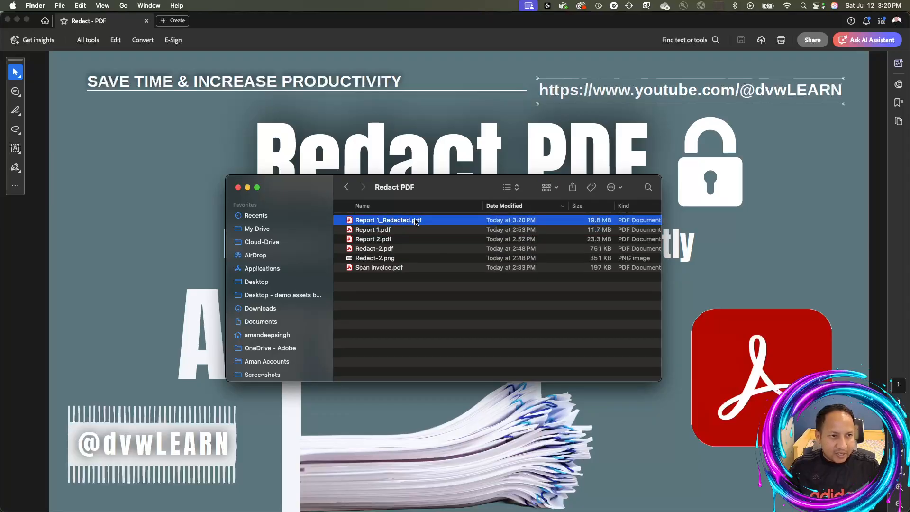
pyautogui.doubleClick(415, 221)
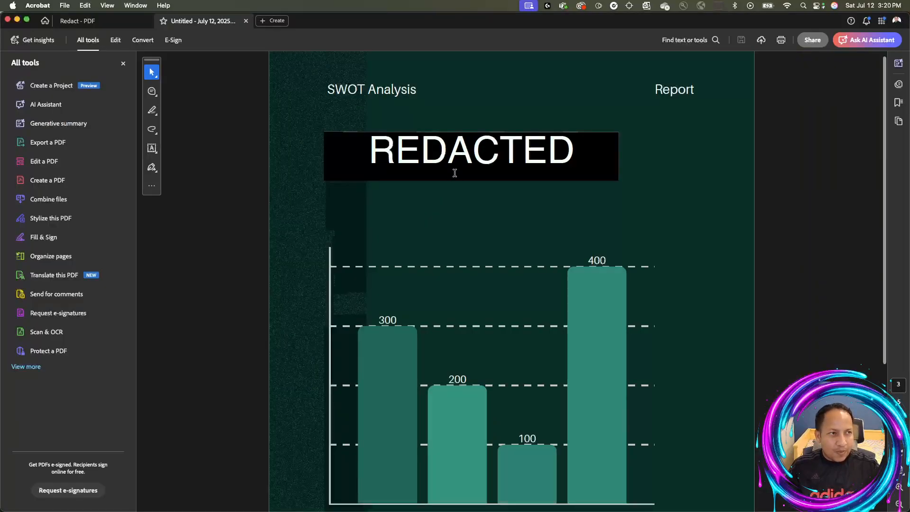
pyautogui.scroll(-15, 491, 193)
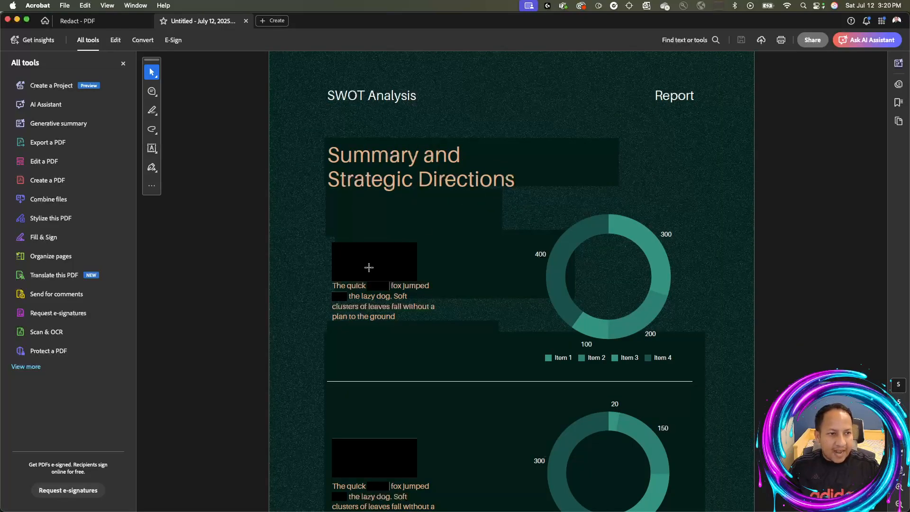
# - Review the redacted areas from page 5 back to the cover, and return to the bar chart page with the REDACTED overlay
pyautogui.scroll(-5, 444, 257)
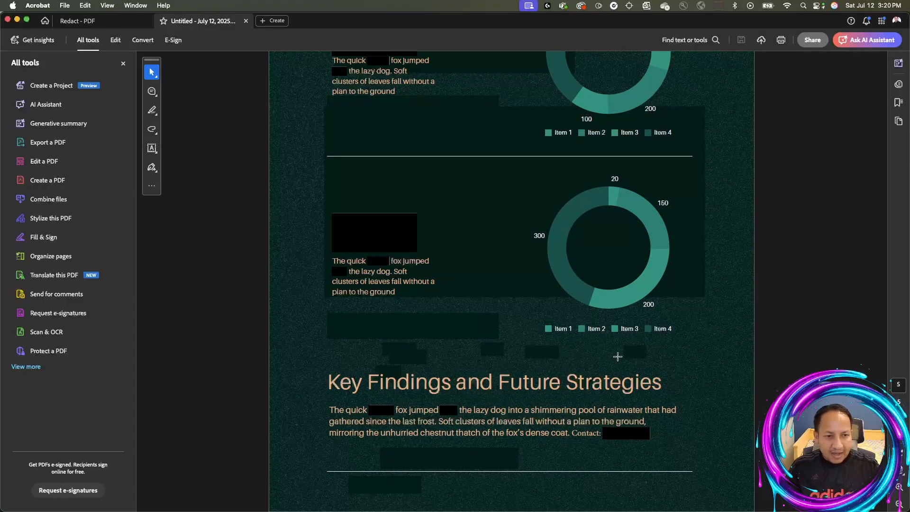
pyautogui.scroll(15, 620, 374)
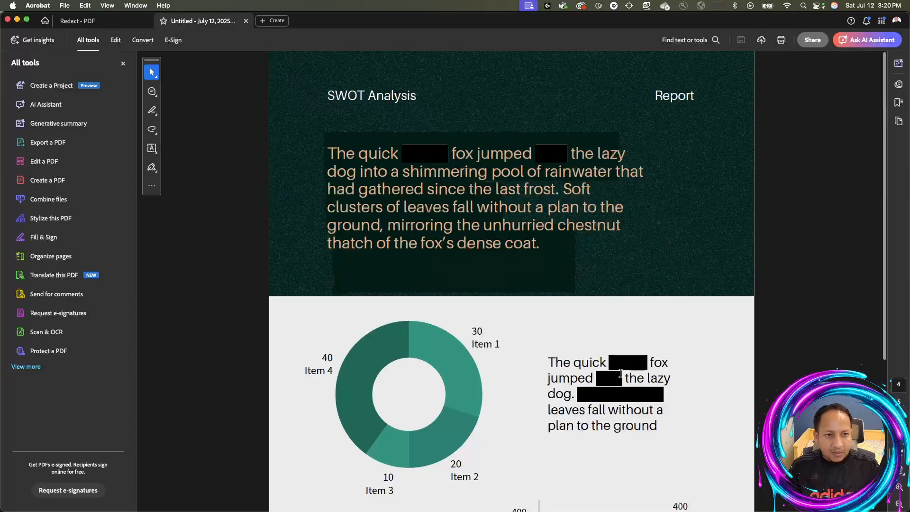
pyautogui.scroll(10, 575, 259)
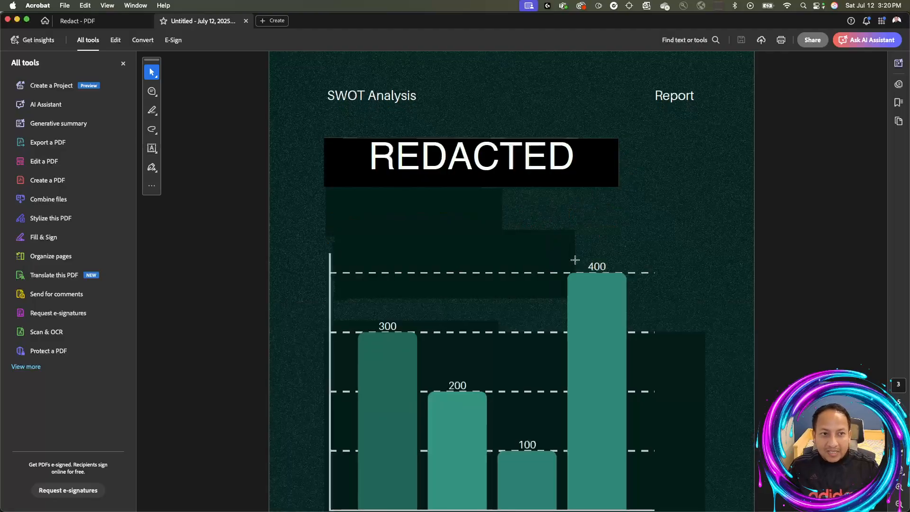
pyautogui.scroll(5, 541, 207)
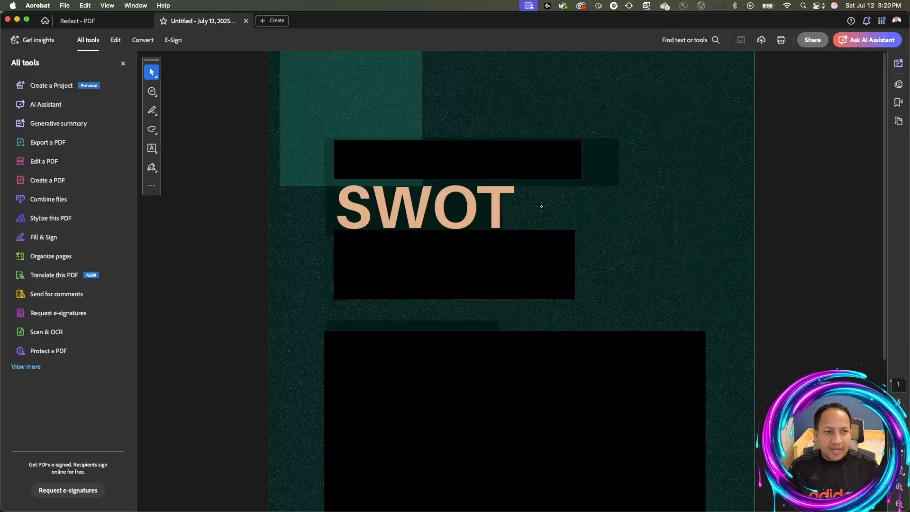
pyautogui.scroll(-10, 540, 206)
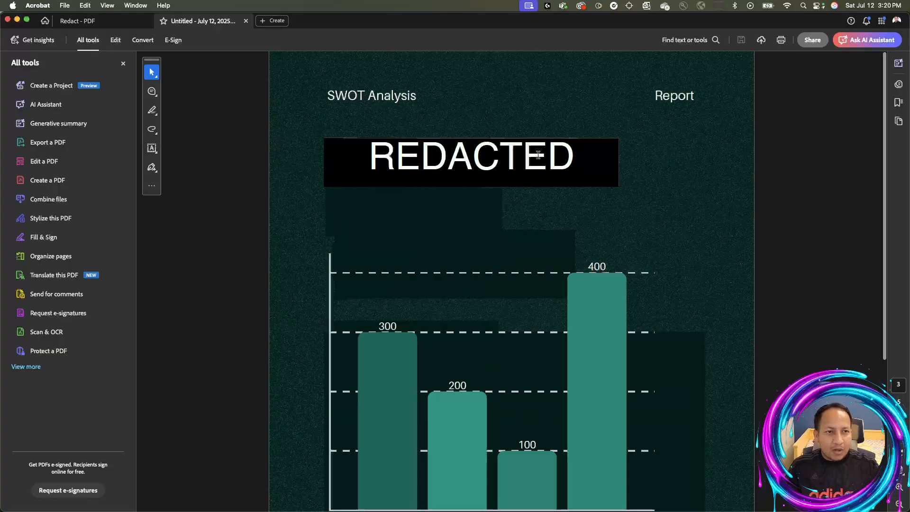
# - Open the PDF for editing and delete the REDACTED overlay text above the bar chart on page 3
pyautogui.click(116, 40)
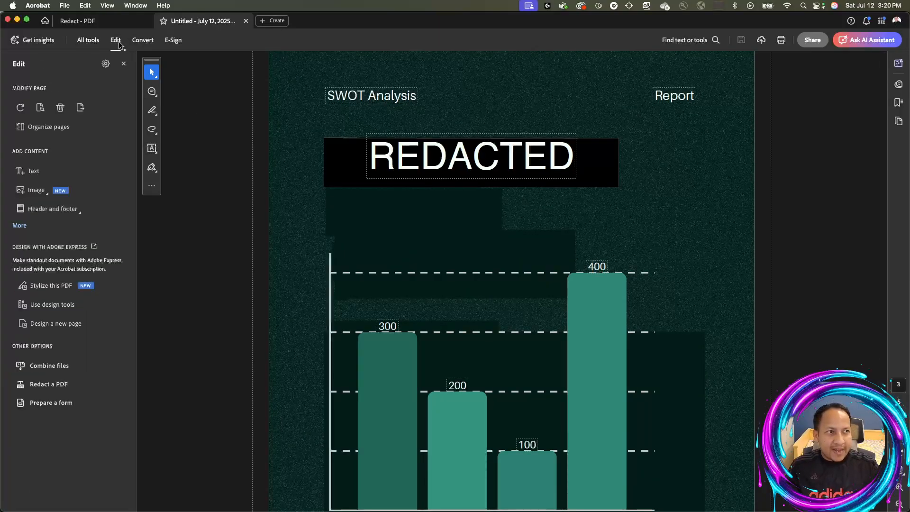
pyautogui.click(415, 170)
pyautogui.click(405, 173)
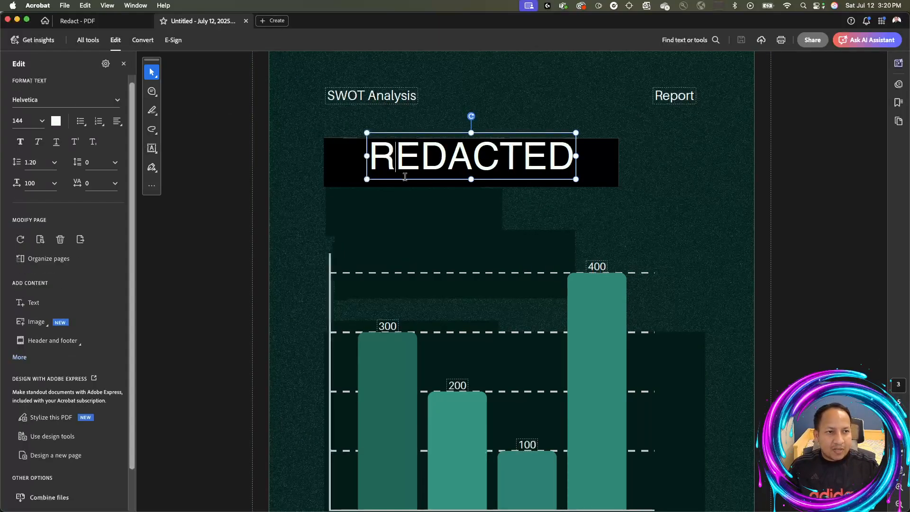
pyautogui.doubleClick(403, 178)
pyautogui.press('BackSpace')
# - Delete the black redaction box above the bar chart on page 3, and switch to the Redact - PDF document
pyautogui.click(360, 158)
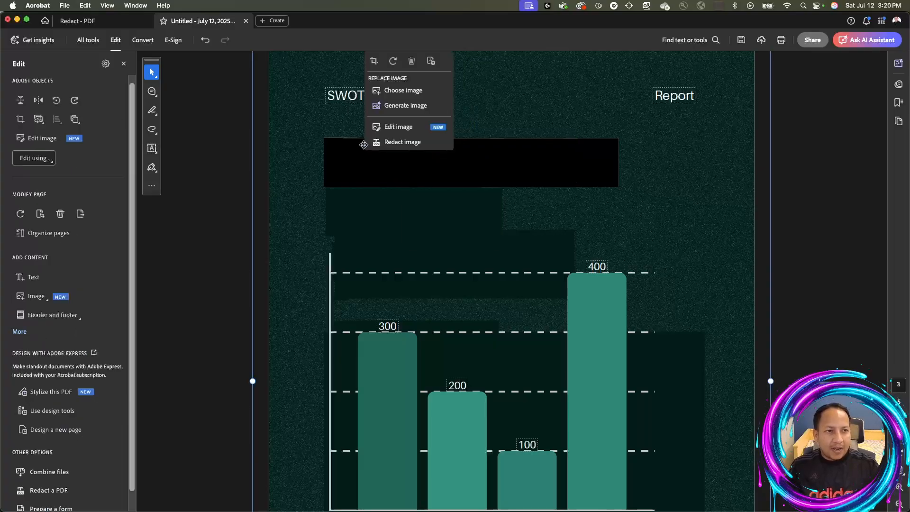
pyautogui.click(353, 173)
pyautogui.press('Delete')
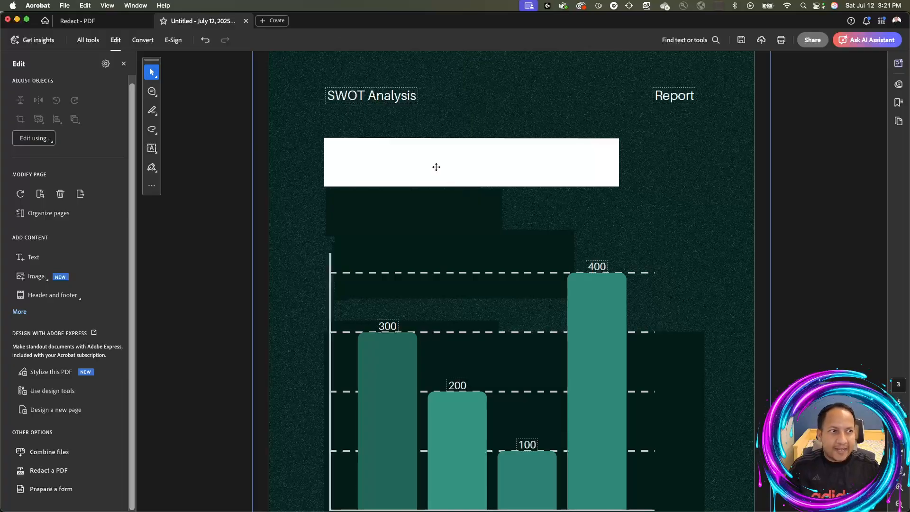
pyautogui.click(113, 22)
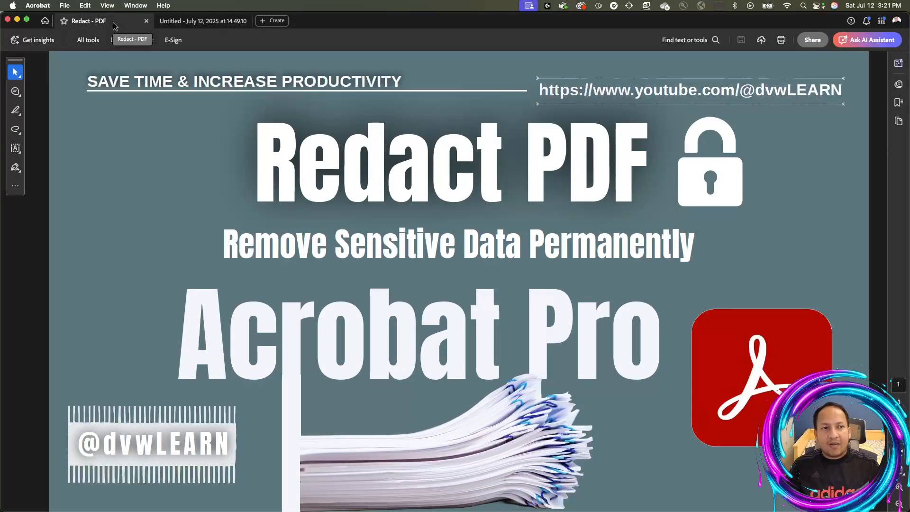